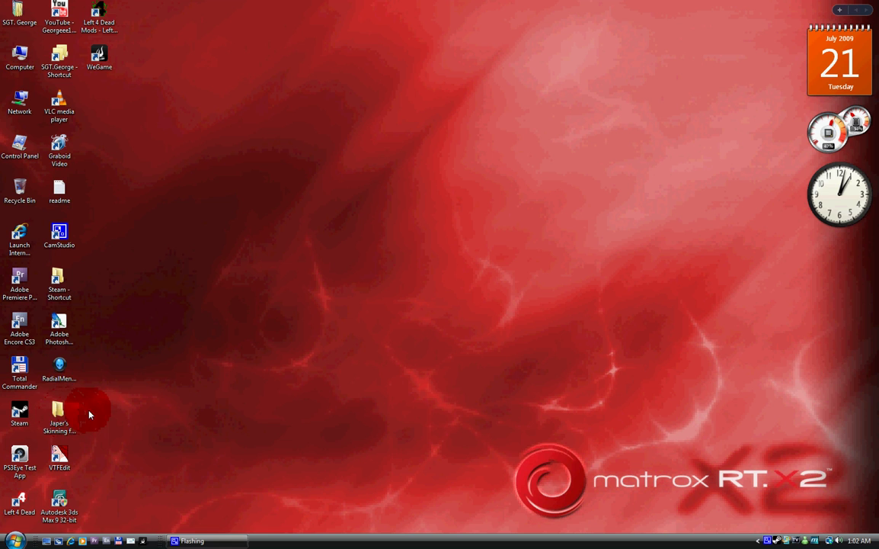
# Step: Open the Skinning for Dummies tutorial folder from the desktop and look over its files
pyautogui.click(64, 407)
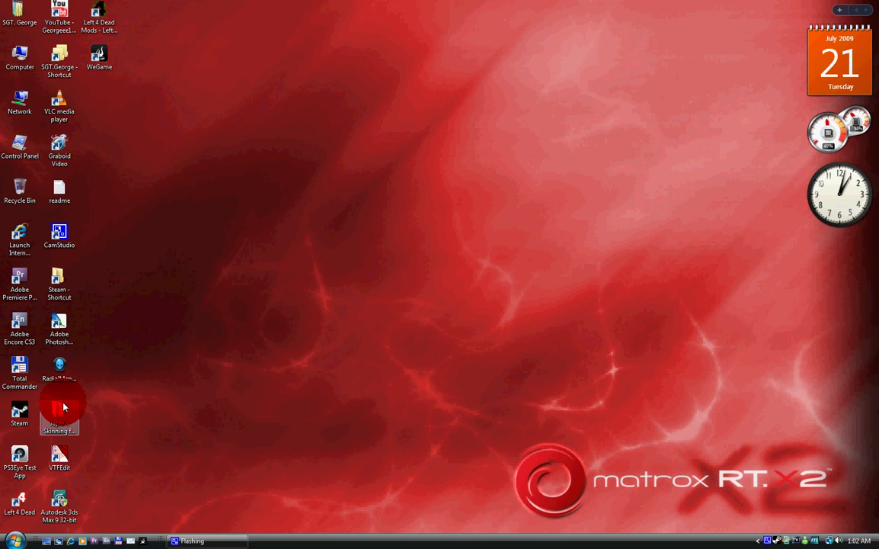
pyautogui.doubleClick(64, 407)
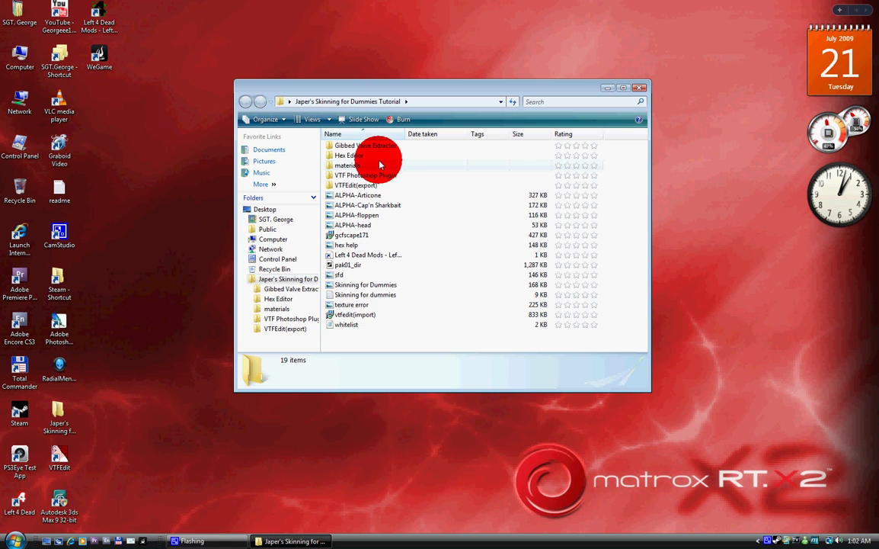
pyautogui.click(343, 315)
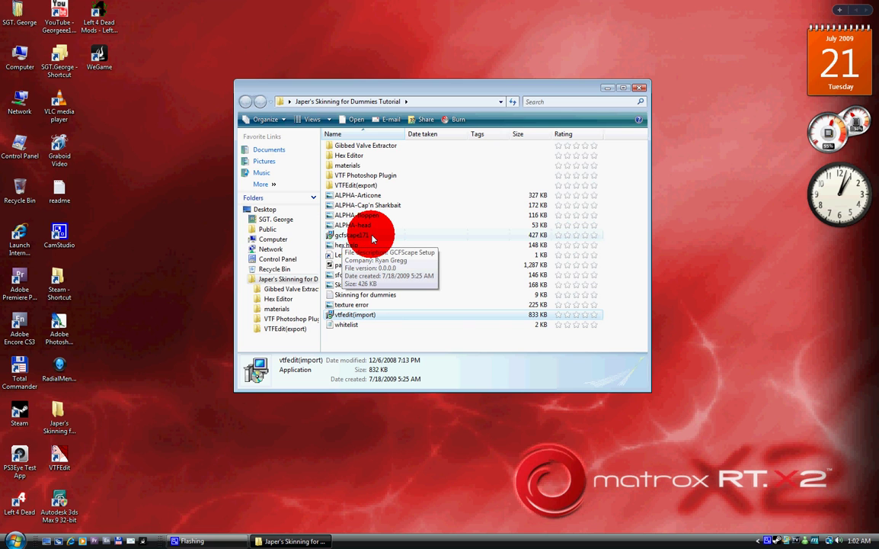
pyautogui.click(378, 337)
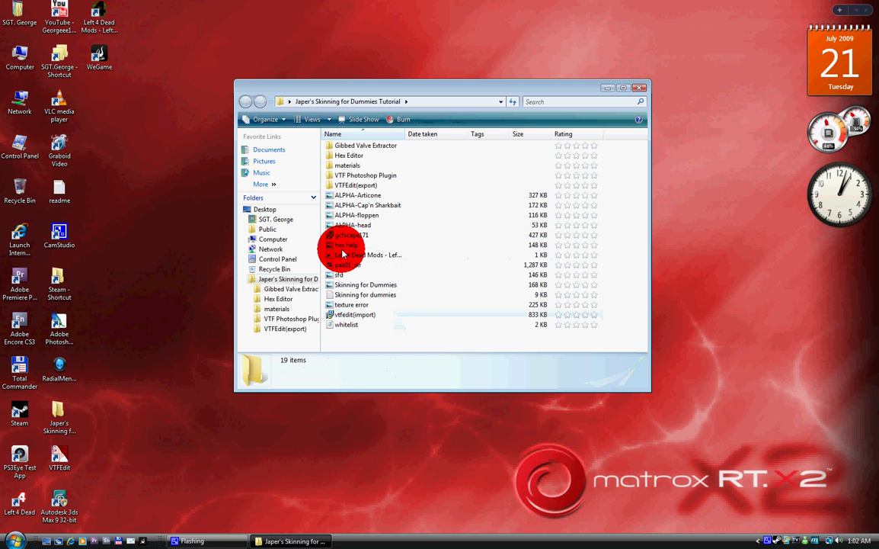
# Step: Open the VTF Photoshop Plugin folder and check its plug-in and VTFLib.dll files
pyautogui.doubleClick(372, 175)
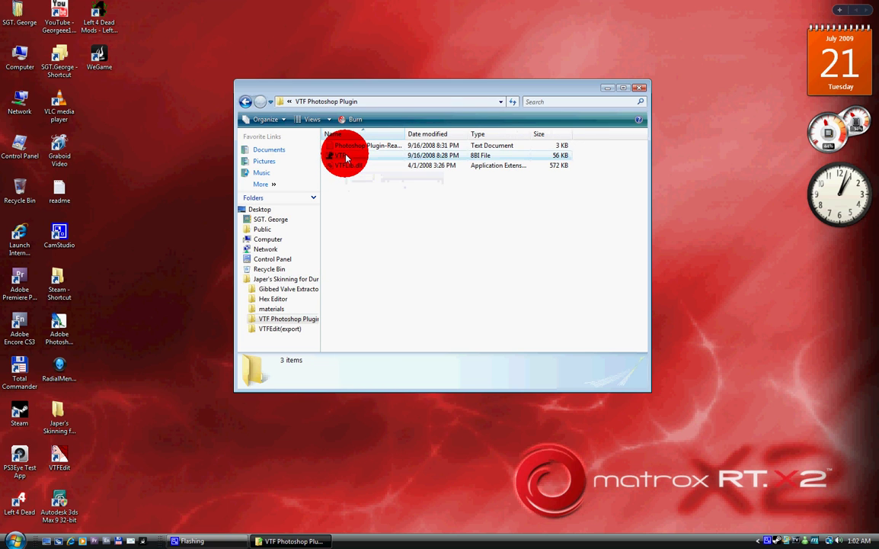
pyautogui.click(343, 156)
pyautogui.press('BackSpace')
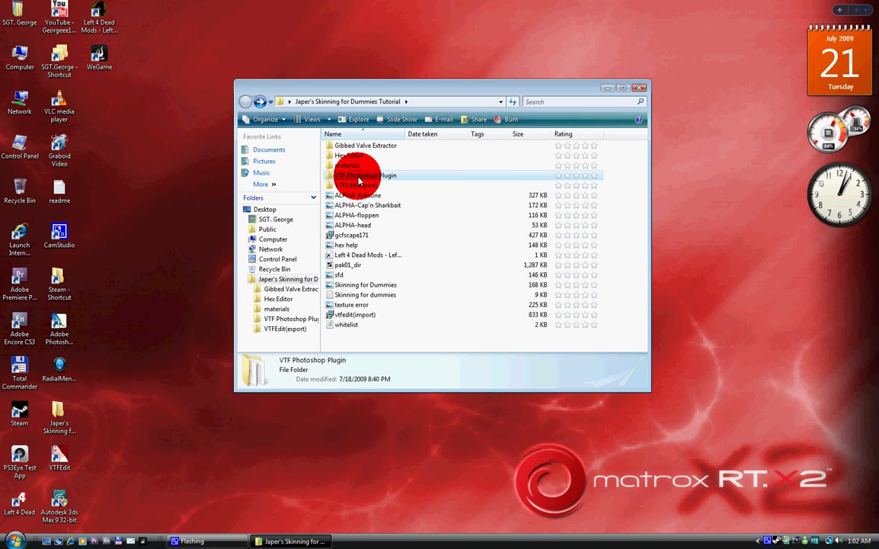
pyautogui.doubleClick(389, 177)
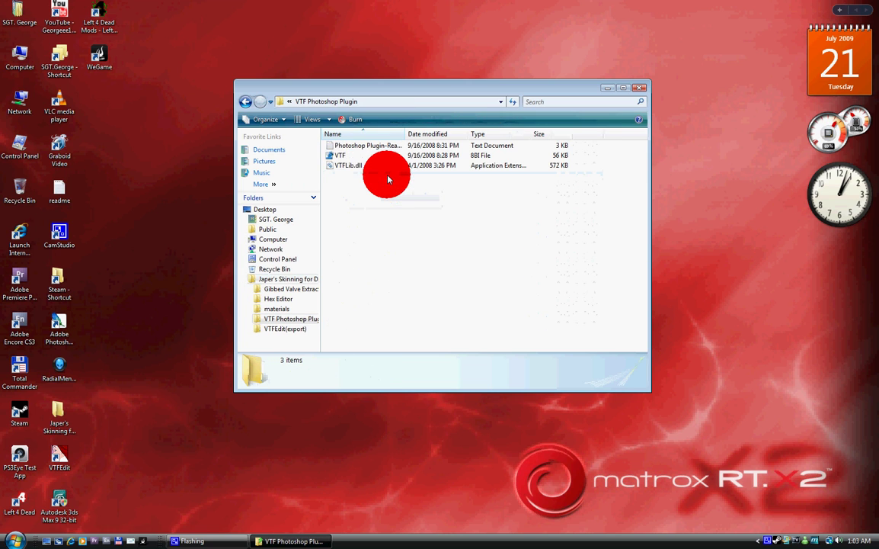
pyautogui.click(344, 156)
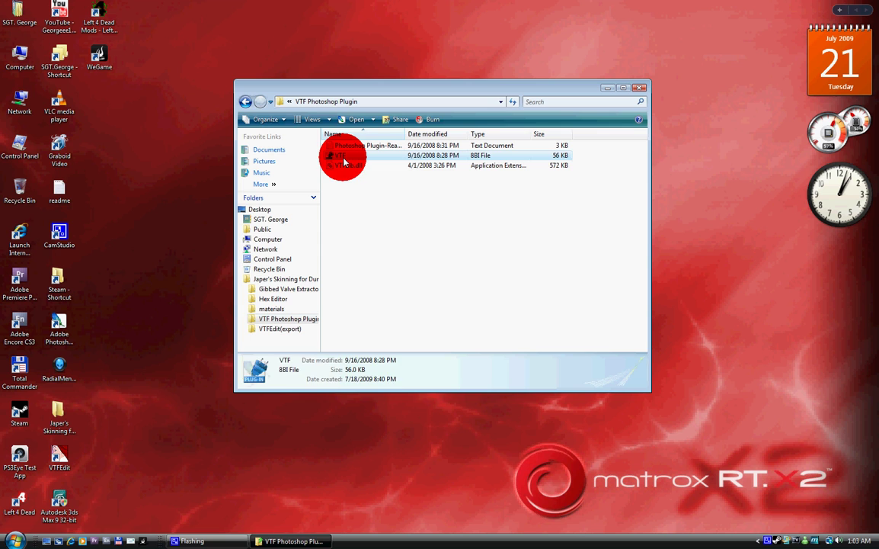
pyautogui.click(348, 165)
pyautogui.click(344, 190)
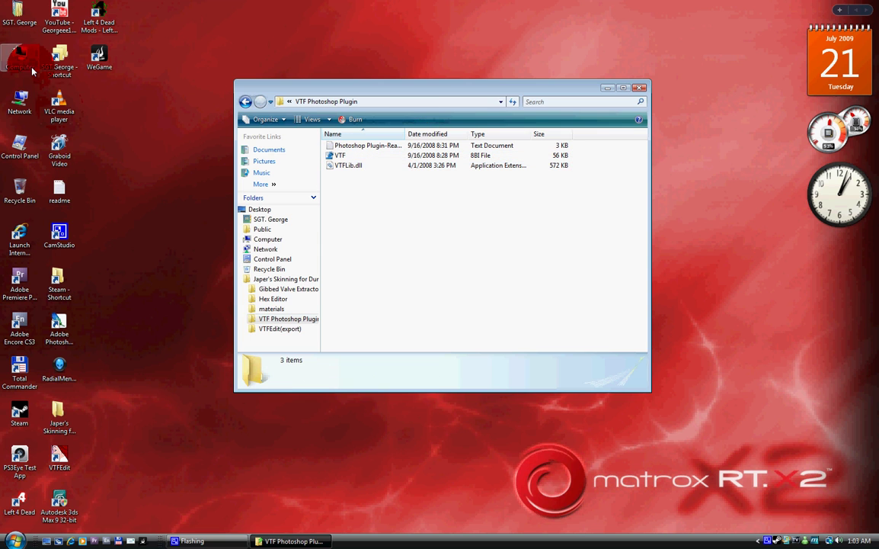
# Step: Browse from Computer to C: > Program Files > Adobe > Adobe Photoshop CS2 > Plug-Ins > File Formats
pyautogui.doubleClick(18, 52)
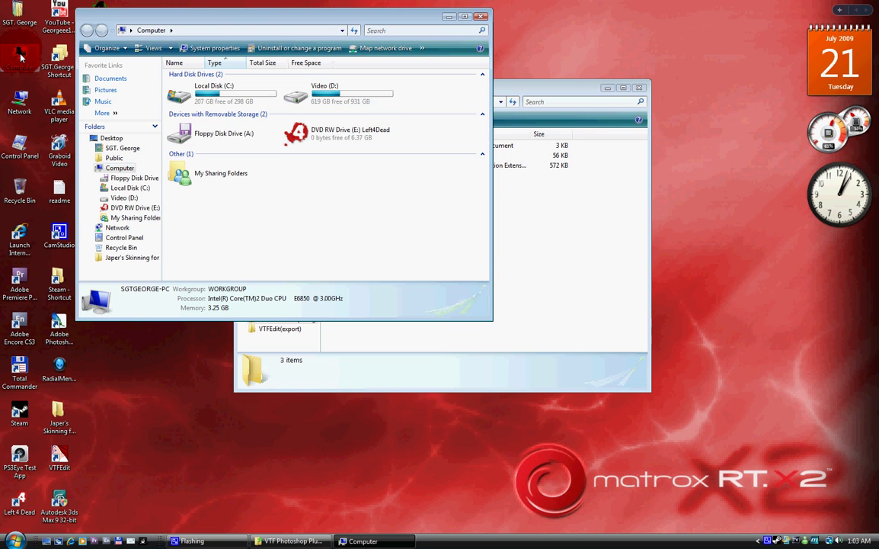
pyautogui.doubleClick(234, 103)
pyautogui.doubleClick(221, 94)
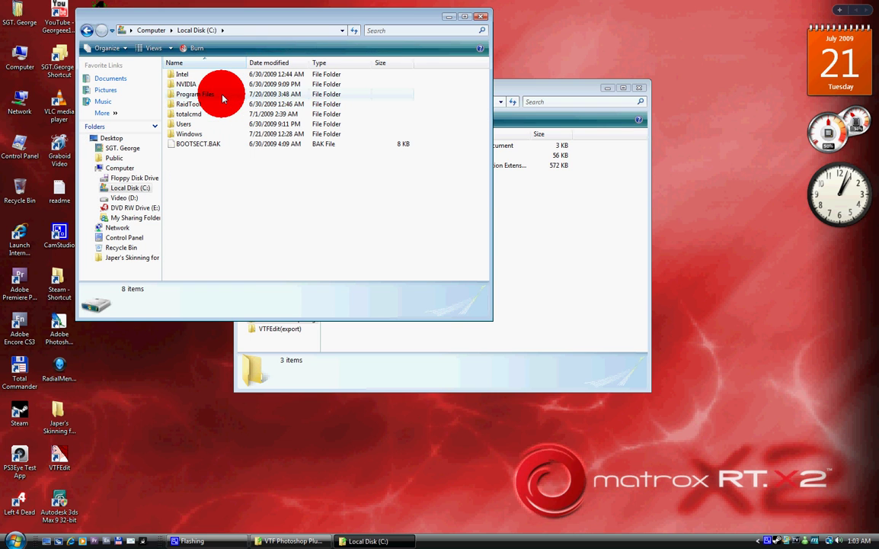
pyautogui.doubleClick(200, 75)
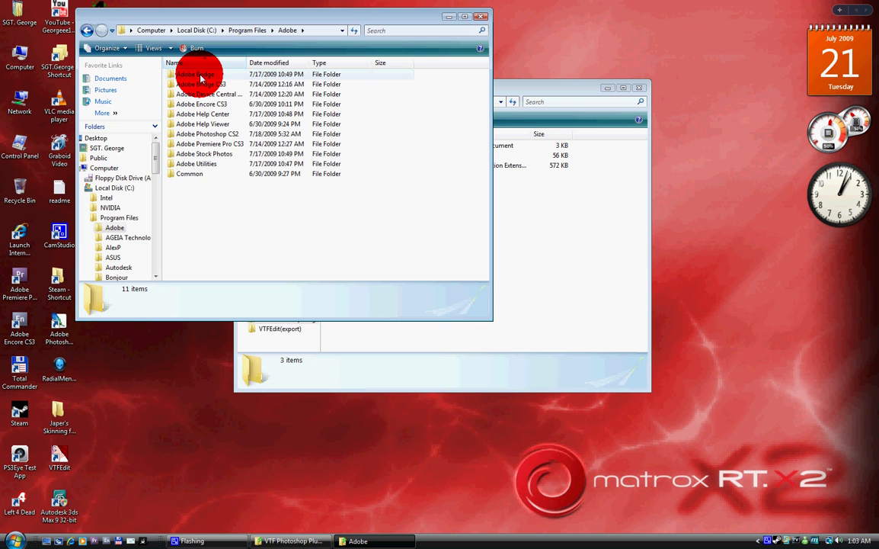
pyautogui.doubleClick(201, 135)
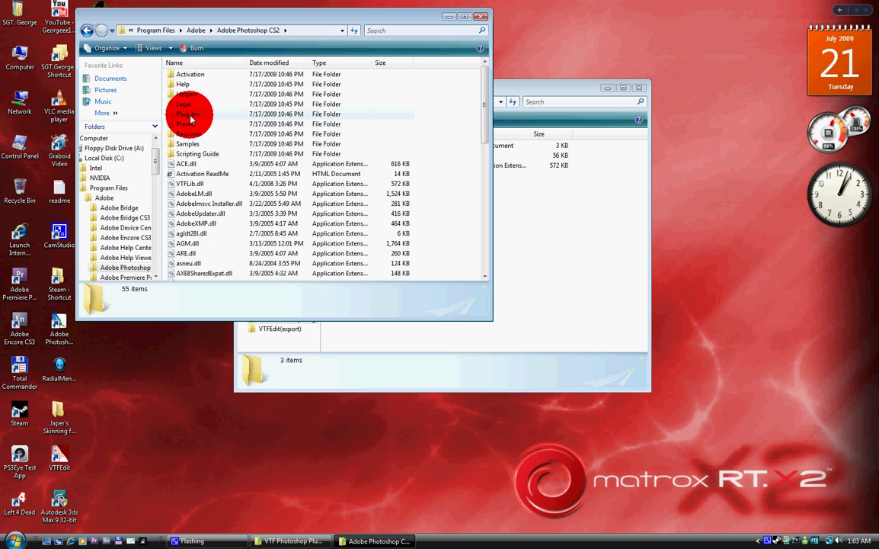
pyautogui.doubleClick(191, 116)
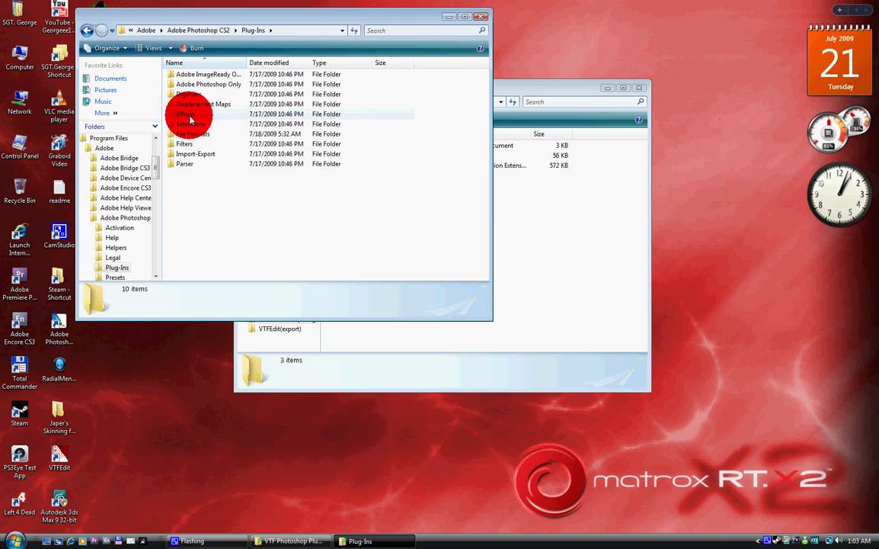
pyautogui.doubleClick(194, 136)
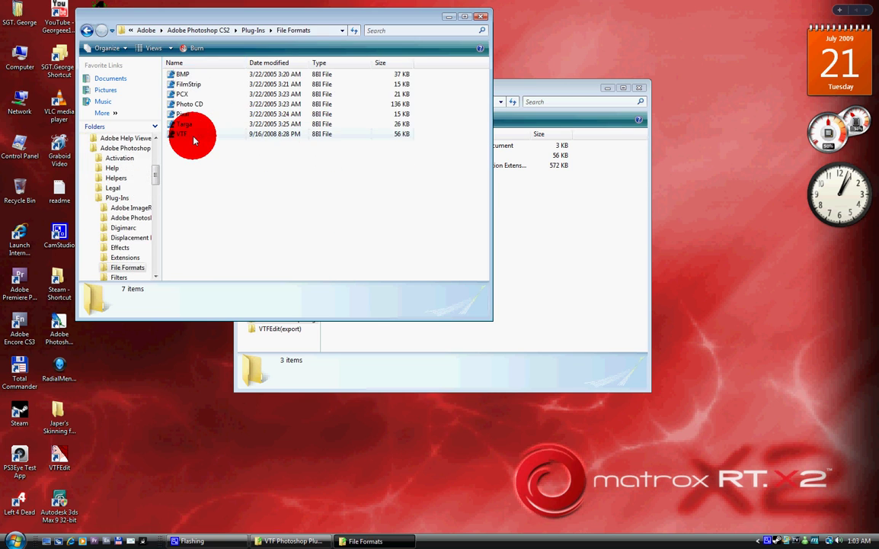
# Step: Return to the Plug-Ins folder, keeping it beside the VTF Photoshop Plugin folder
pyautogui.click(549, 88)
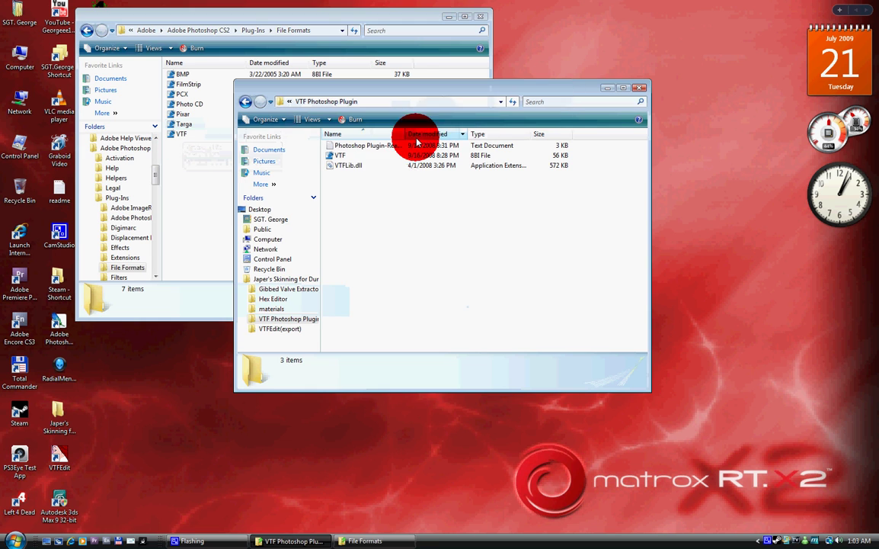
pyautogui.click(188, 135)
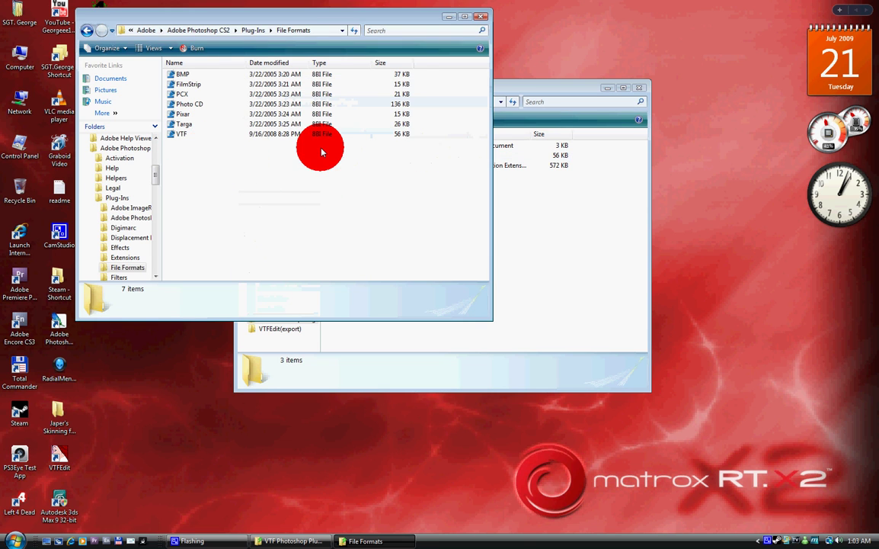
pyautogui.press('BackSpace')
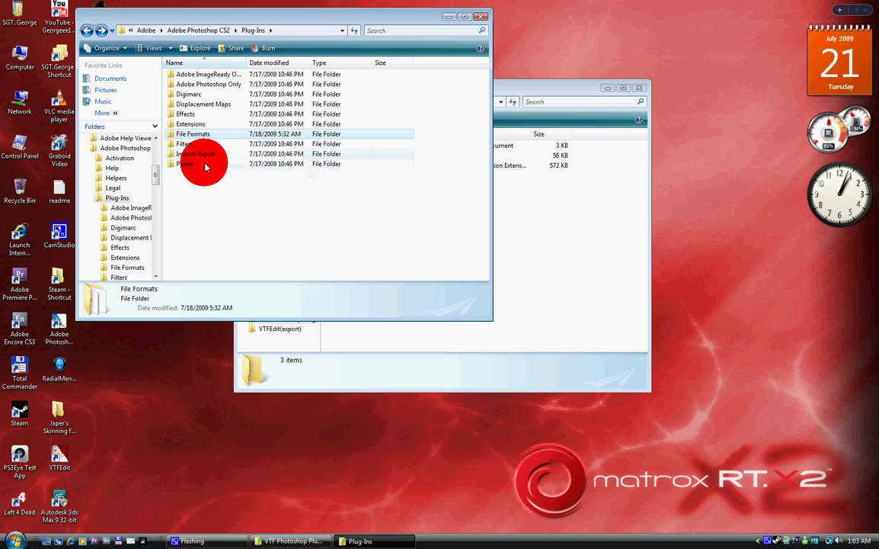
pyautogui.click(579, 93)
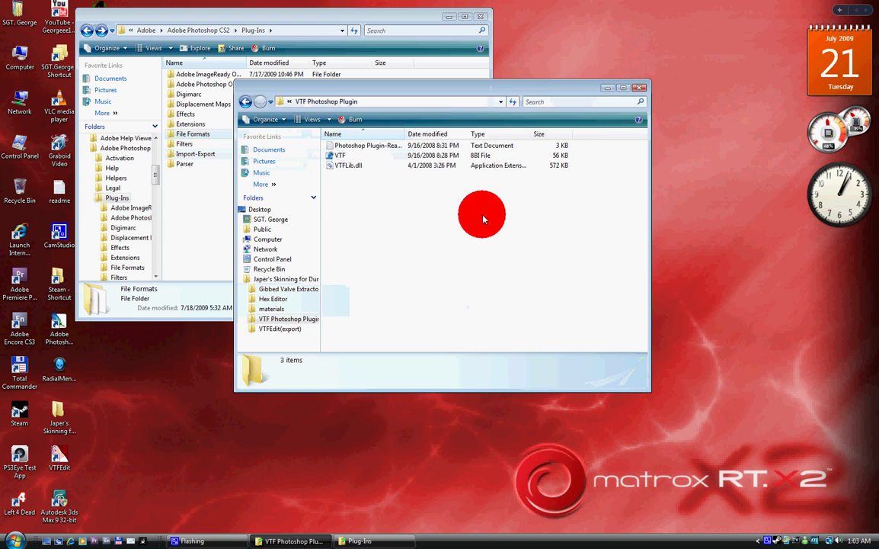
pyautogui.doubleClick(438, 175)
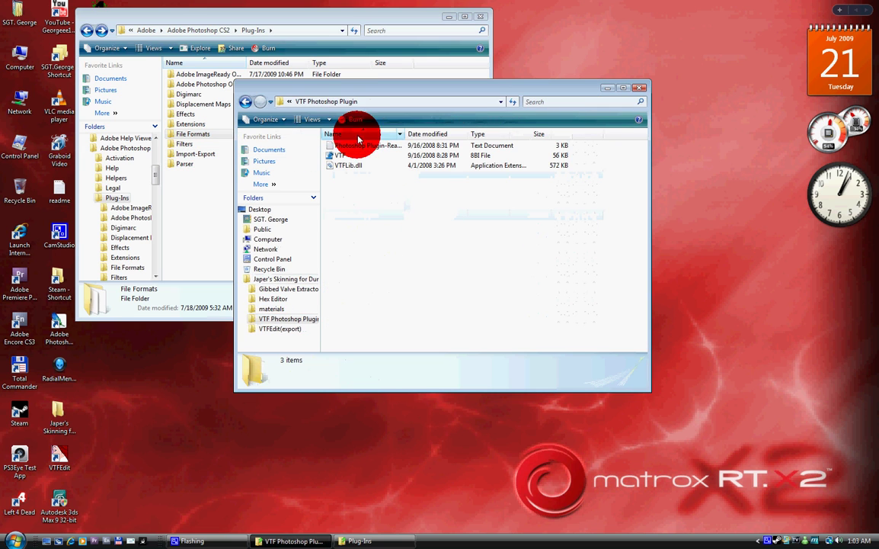
# Step: Read the VTF plug-in readme in Notepad, then check the Adobe Photoshop CS2 folder and close that window
pyautogui.doubleClick(366, 145)
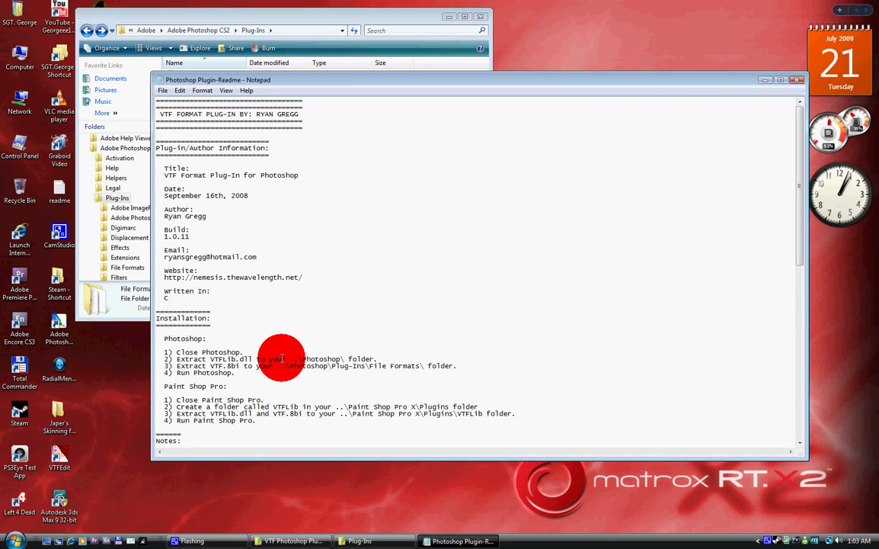
pyautogui.click(796, 79)
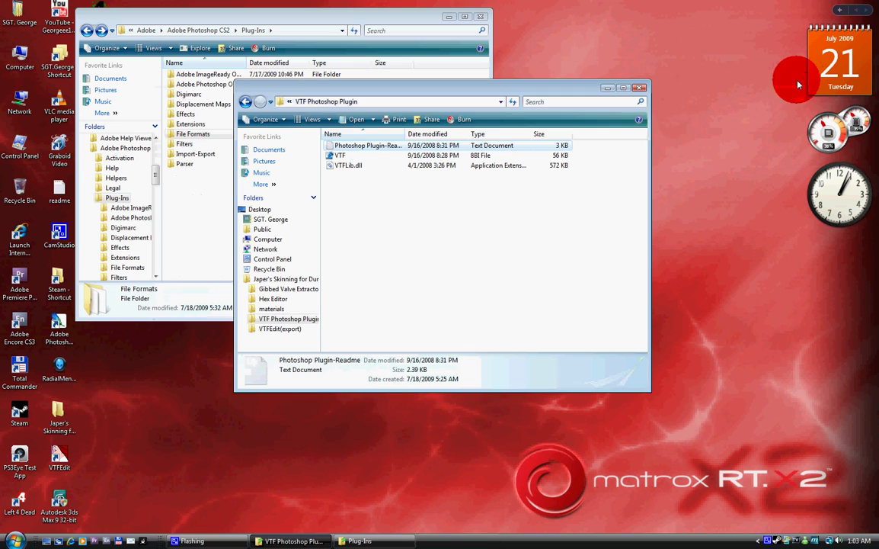
pyautogui.click(197, 199)
pyautogui.press('BackSpace')
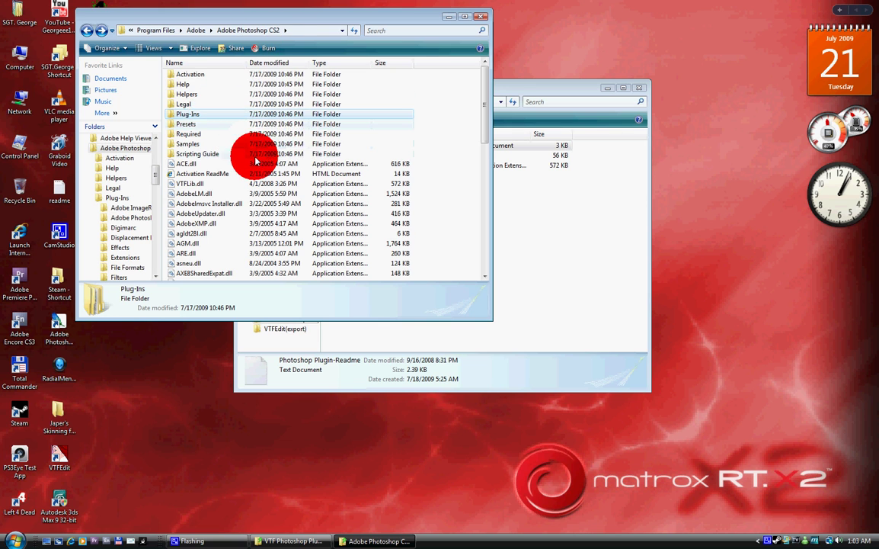
pyautogui.press('BackSpace')
pyautogui.doubleClick(205, 133)
pyautogui.scroll(-8, 239, 186)
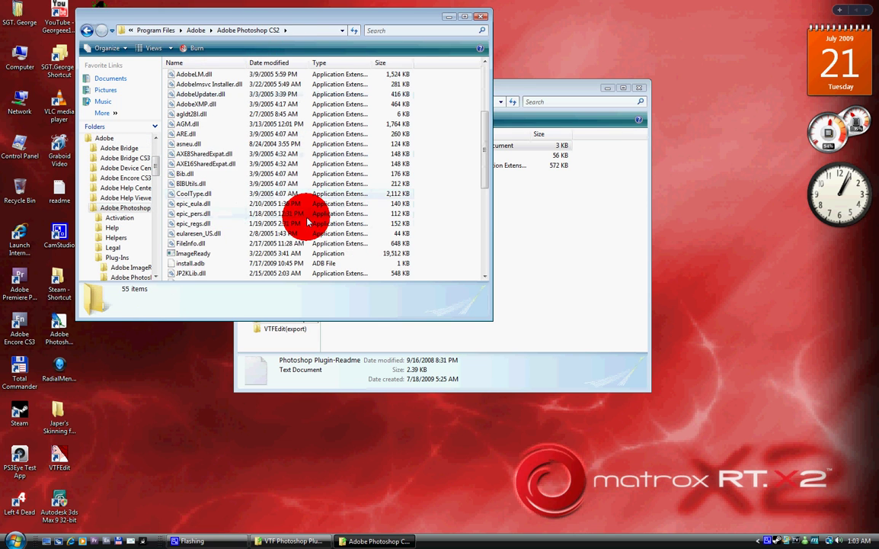
pyautogui.scroll(4, 216, 271)
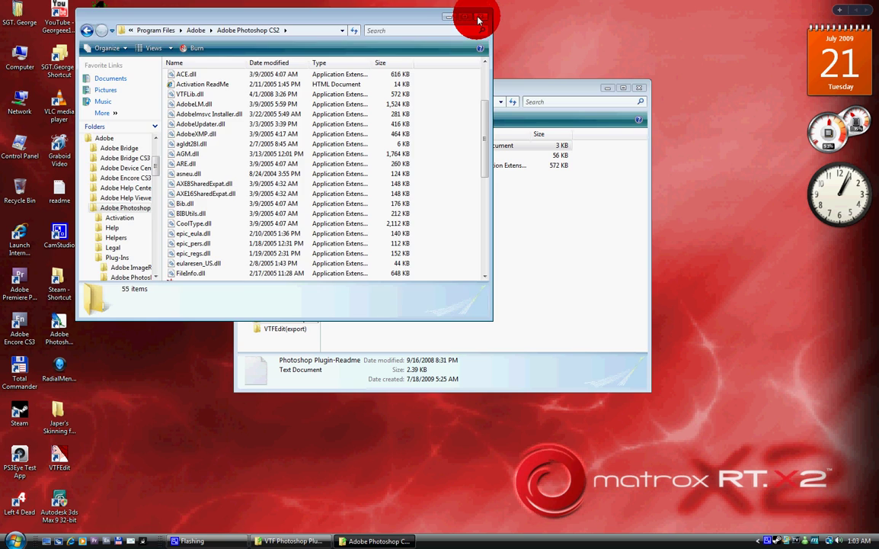
pyautogui.click(478, 16)
# Step: Close the VTF plug-in window, refresh the desktop, and check the SGT.George folder
pyautogui.click(645, 89)
pyautogui.rightClick(216, 133)
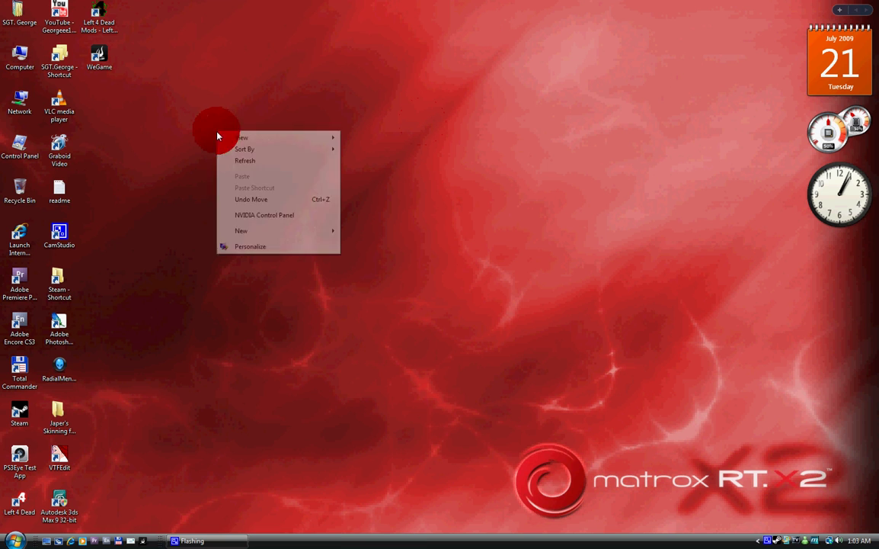
pyautogui.click(236, 162)
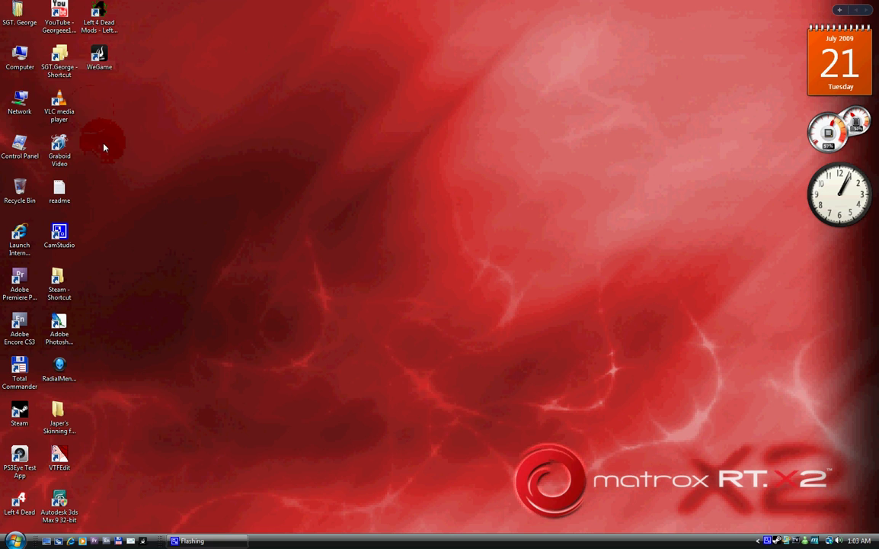
pyautogui.click(72, 52)
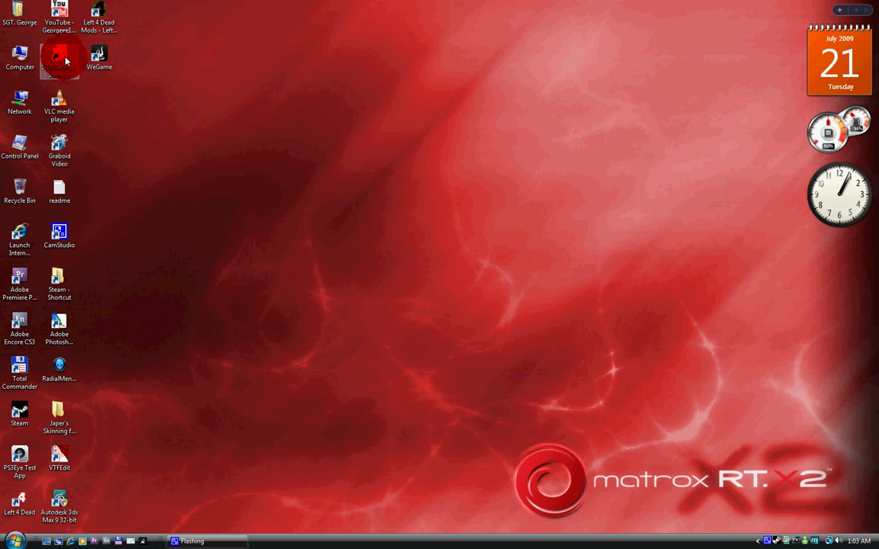
pyautogui.doubleClick(66, 61)
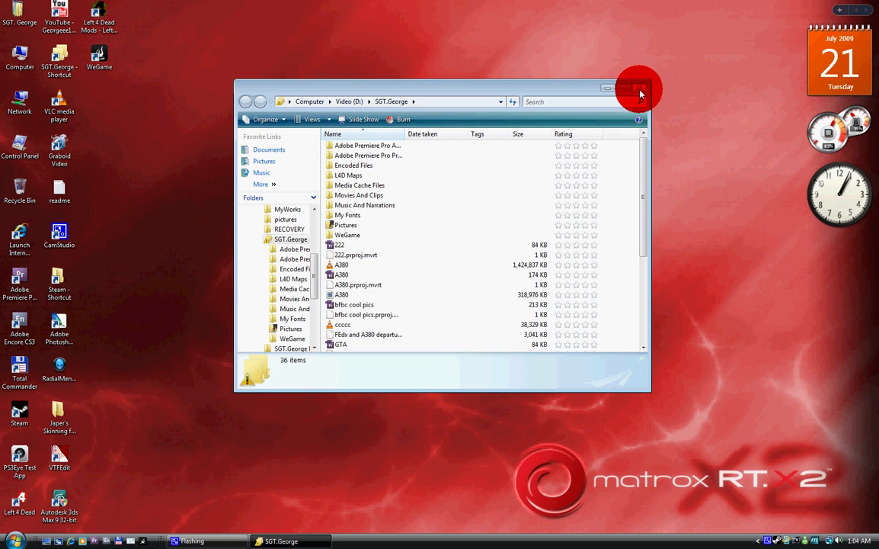
pyautogui.click(640, 91)
pyautogui.rightClick(248, 86)
pyautogui.click(297, 112)
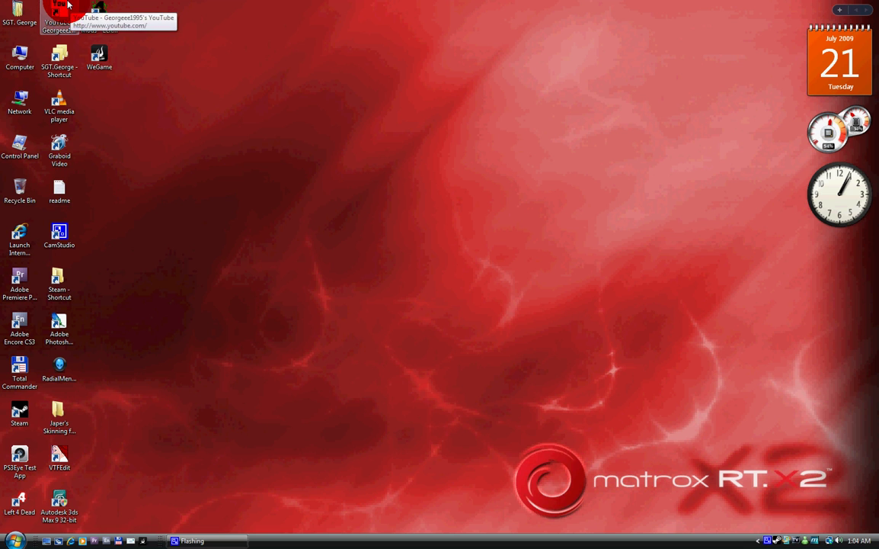
pyautogui.doubleClick(69, 50)
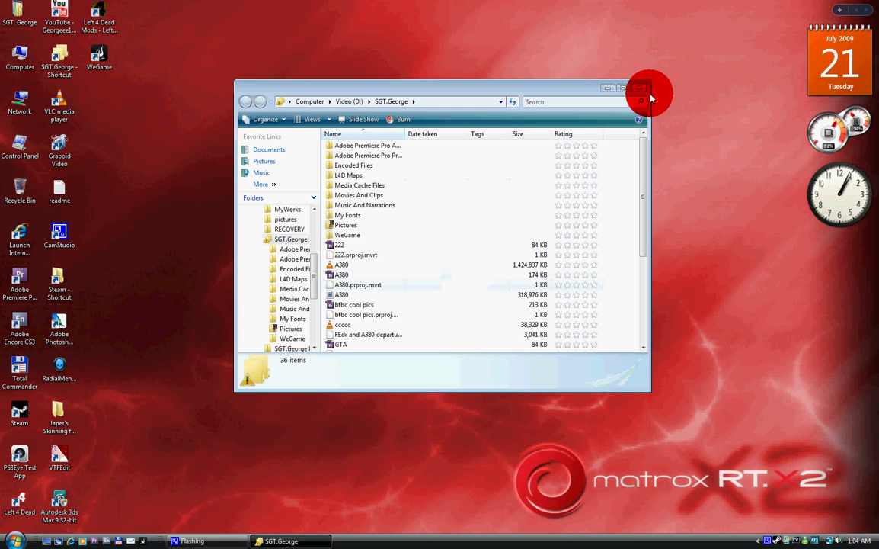
pyautogui.click(640, 91)
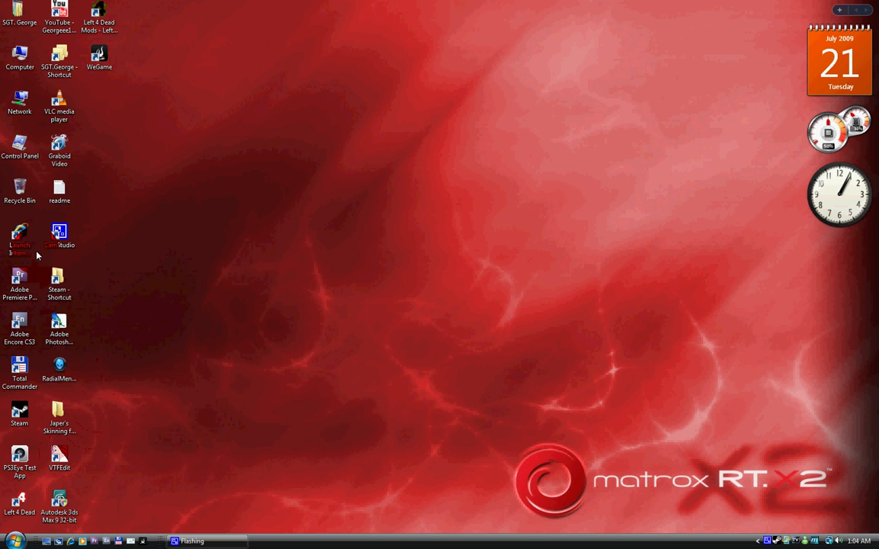
# Step: Browse SGT.George > L4D Maps > Government Colt V2 and bring up options for v_pistol_reference9
pyautogui.doubleClick(59, 55)
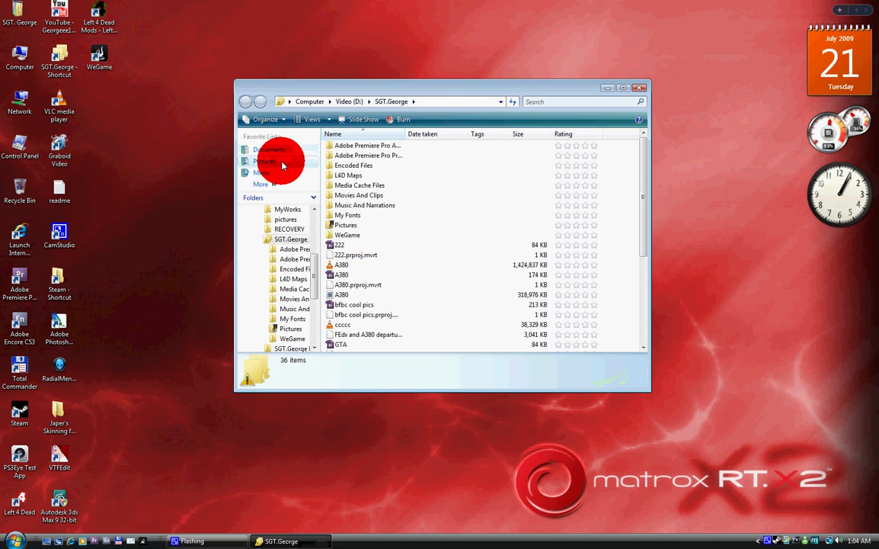
pyautogui.doubleClick(340, 176)
pyautogui.doubleClick(337, 157)
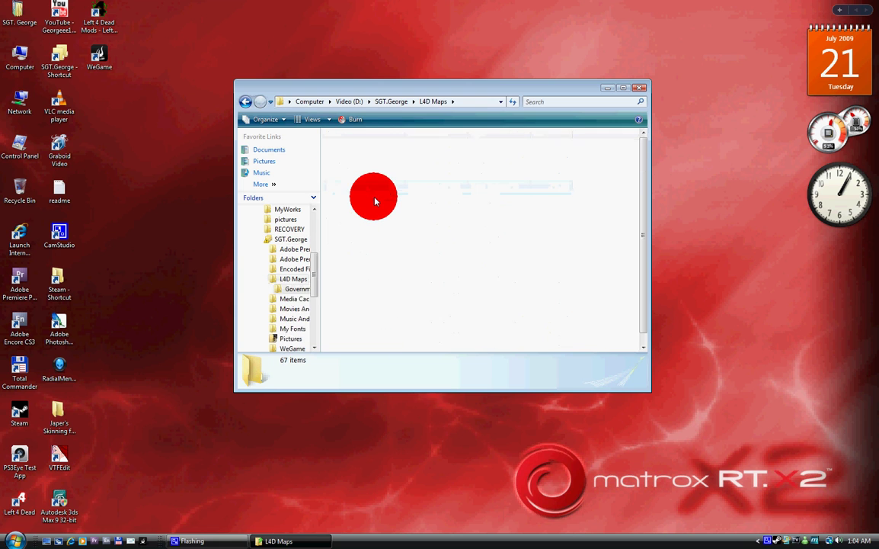
pyautogui.scroll(-1, 375, 199)
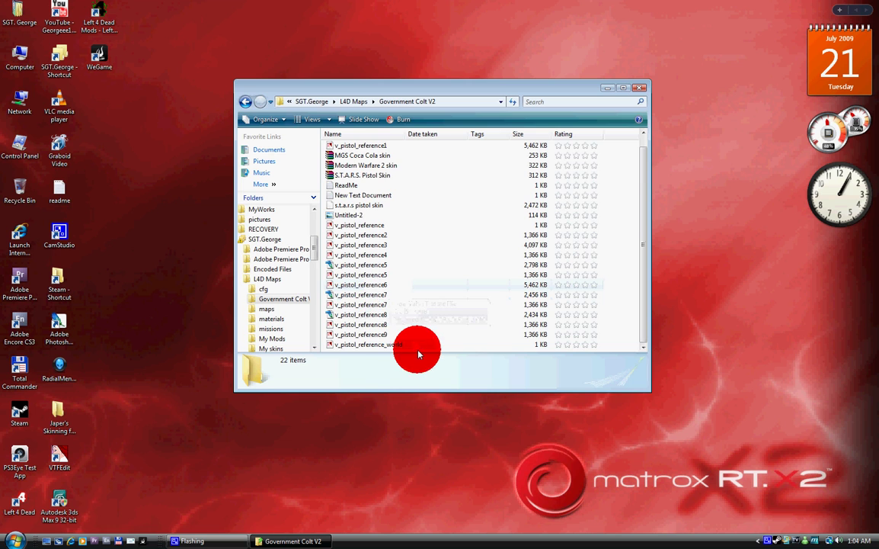
pyautogui.scroll(1, 407, 350)
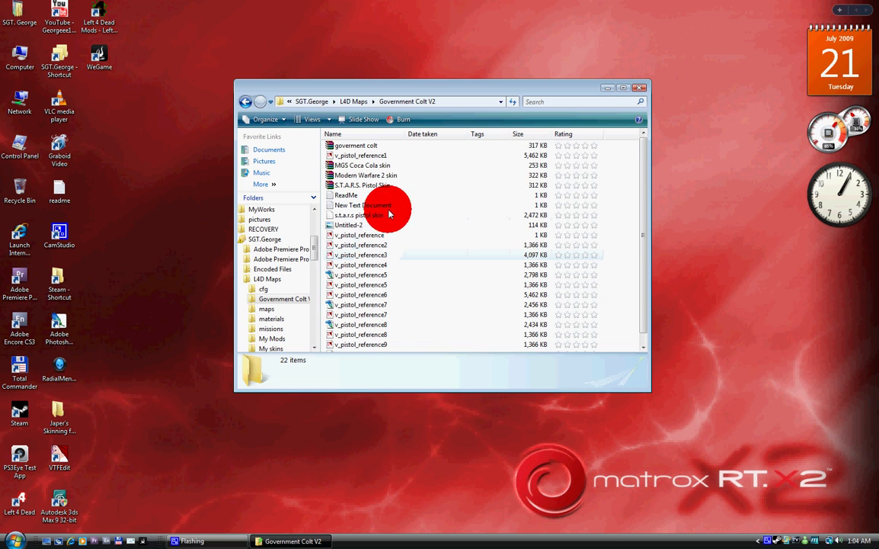
pyautogui.scroll(-1, 392, 255)
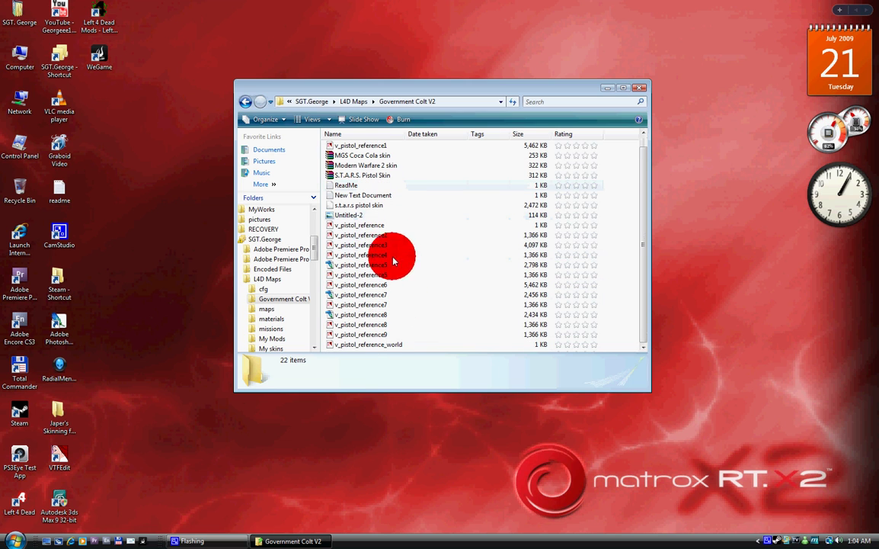
pyautogui.rightClick(373, 337)
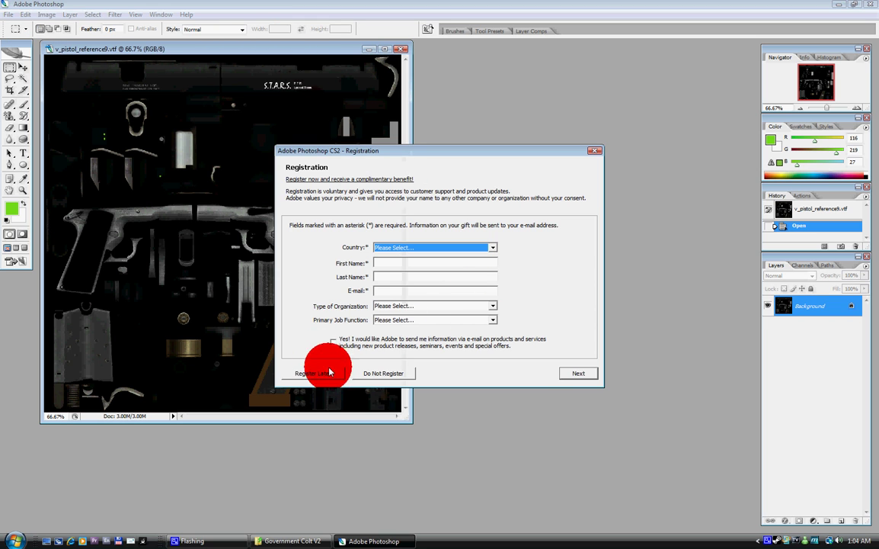
# Step: Skip registration, maximize the pistol texture window, and zoom between 66.67% and 200%
pyautogui.click(316, 373)
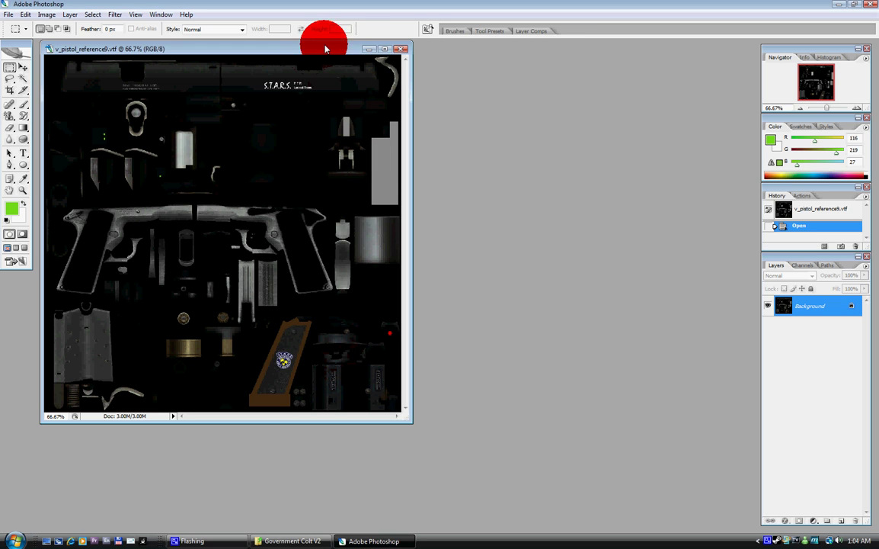
pyautogui.click(384, 50)
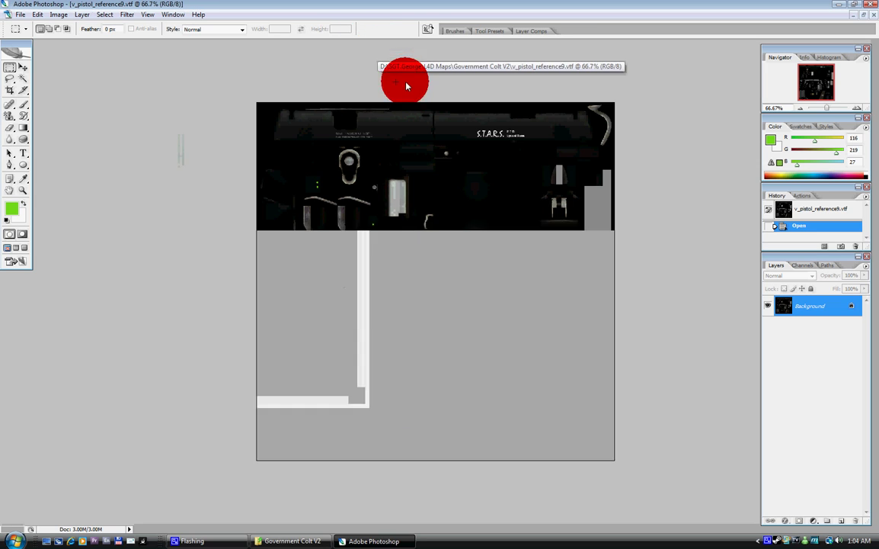
pyautogui.click(859, 109)
pyautogui.click(858, 108)
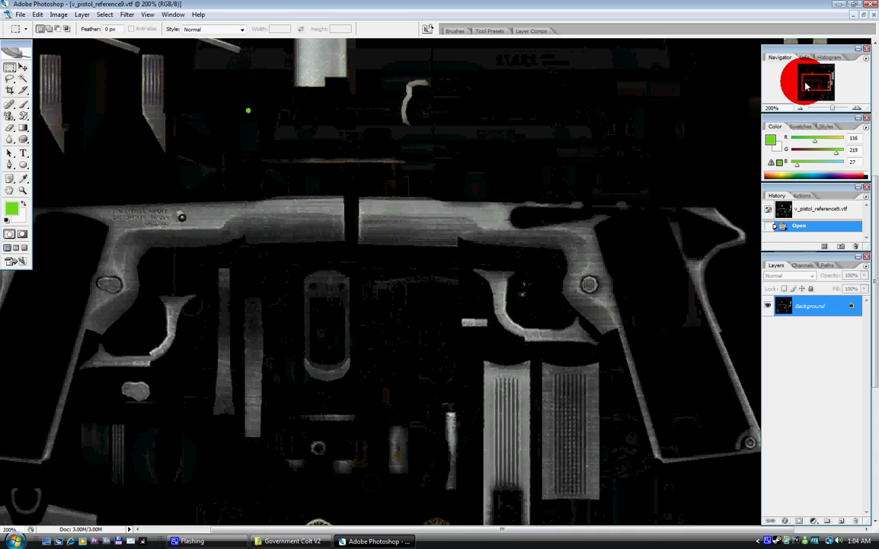
pyautogui.moveTo(809, 91); pyautogui.dragTo(805, 71)
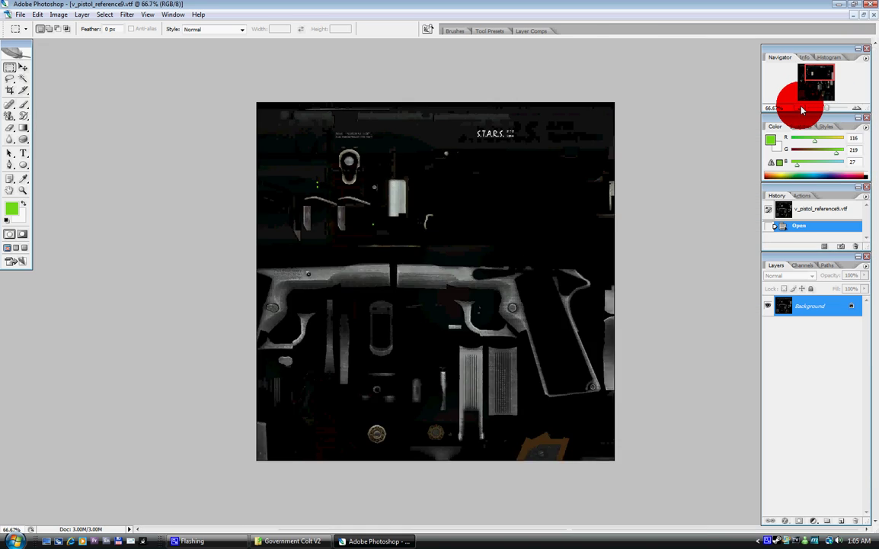
pyautogui.click(800, 108)
pyautogui.click(800, 108)
pyautogui.click(858, 109)
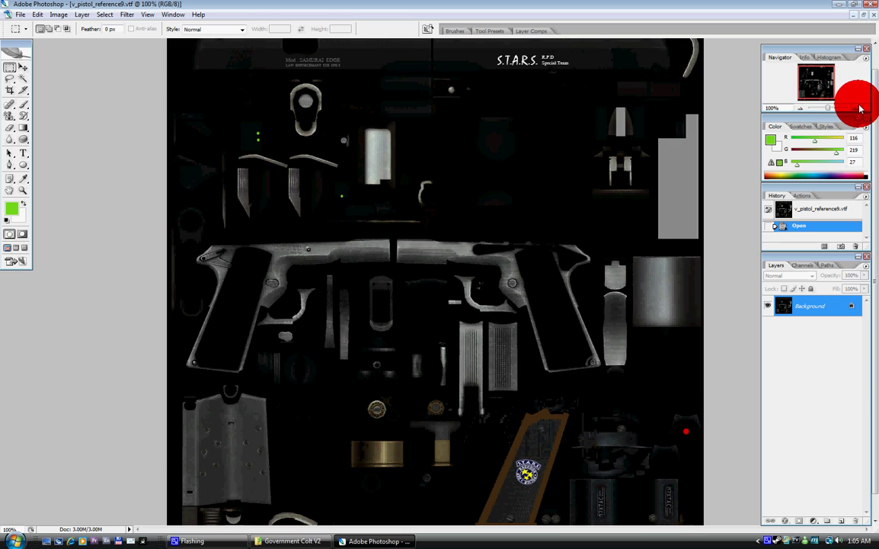
pyautogui.click(802, 107)
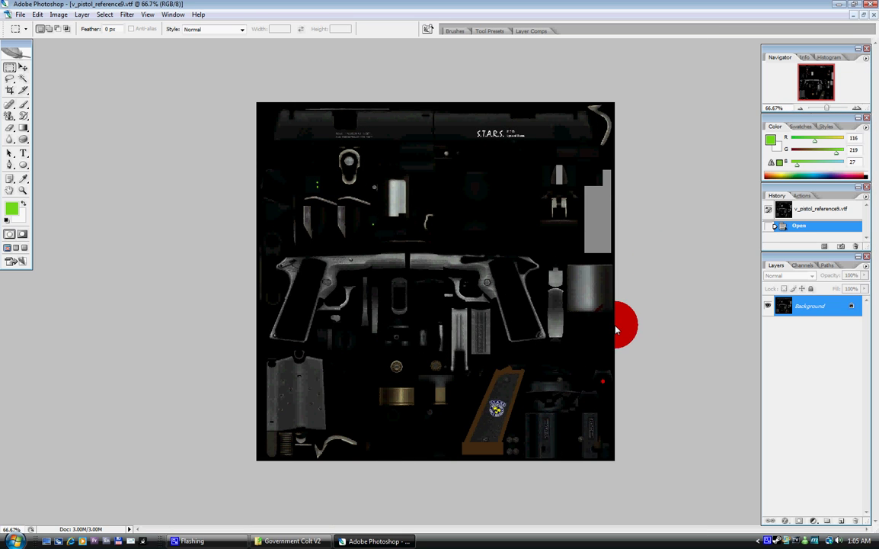
# Step: Zoom to 200% to inspect the grip and top of the texture, then zoom back out fully
pyautogui.click(860, 108)
pyautogui.click(861, 108)
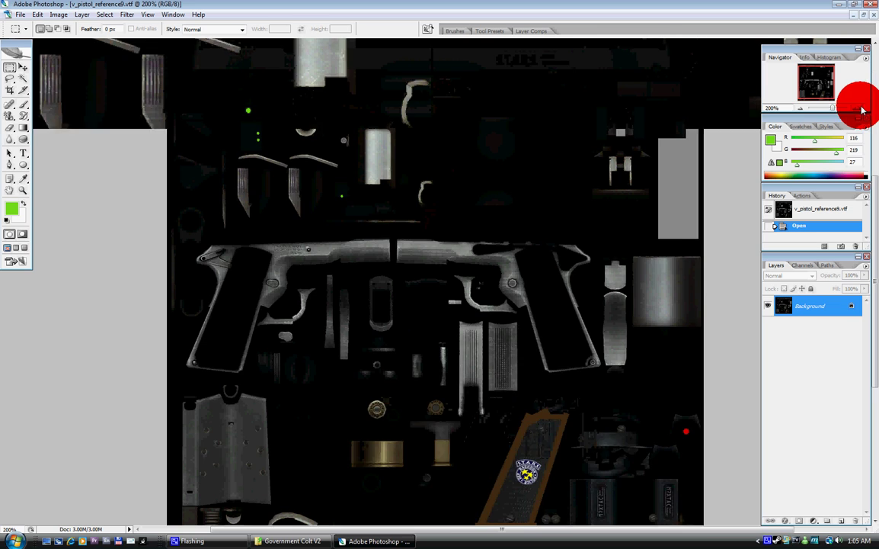
pyautogui.moveTo(826, 87); pyautogui.dragTo(834, 100)
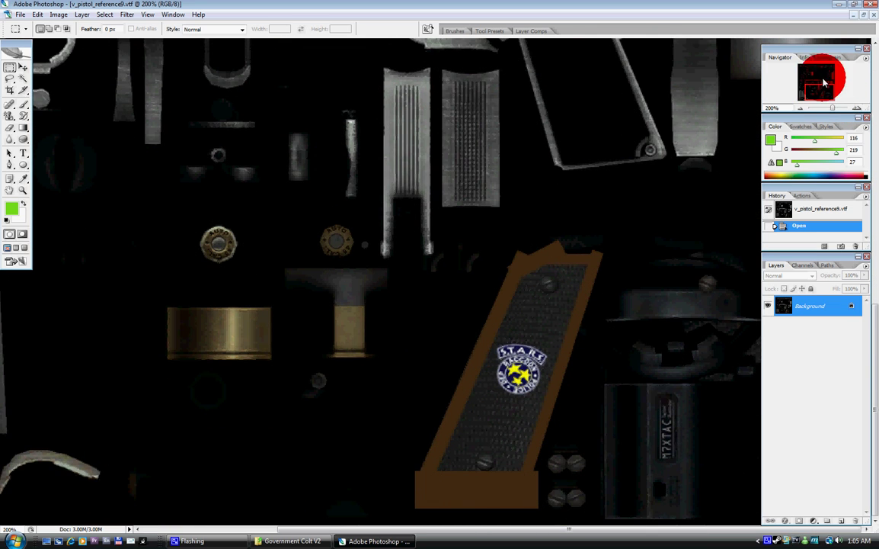
pyautogui.moveTo(810, 87); pyautogui.dragTo(802, 67)
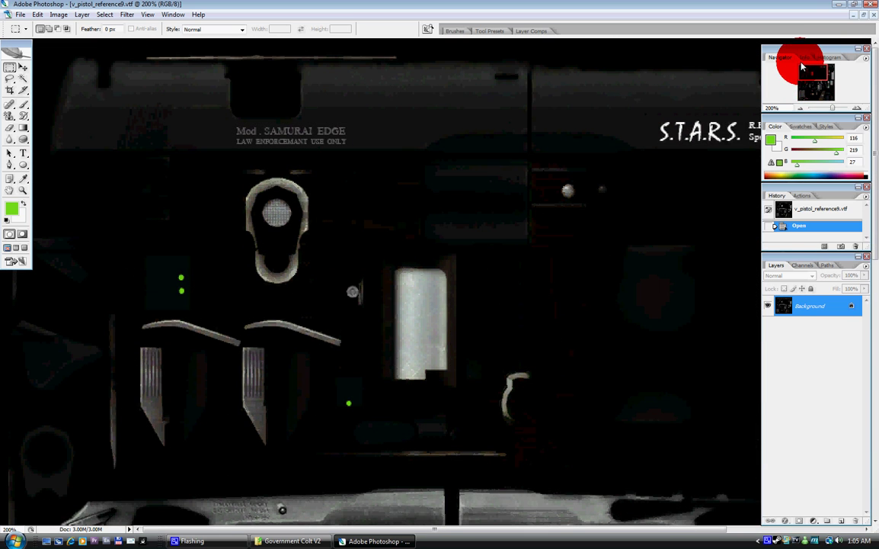
pyautogui.hotkey('ctrl', '-')
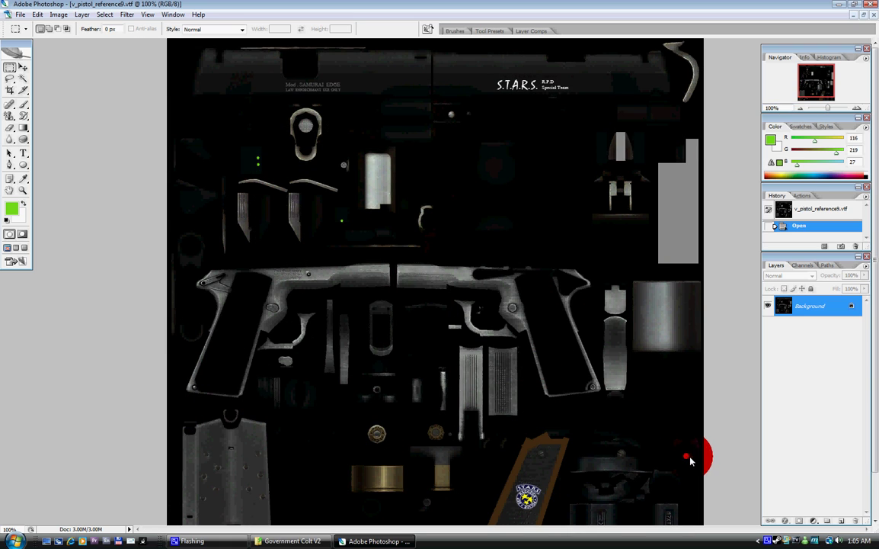
pyautogui.click(858, 108)
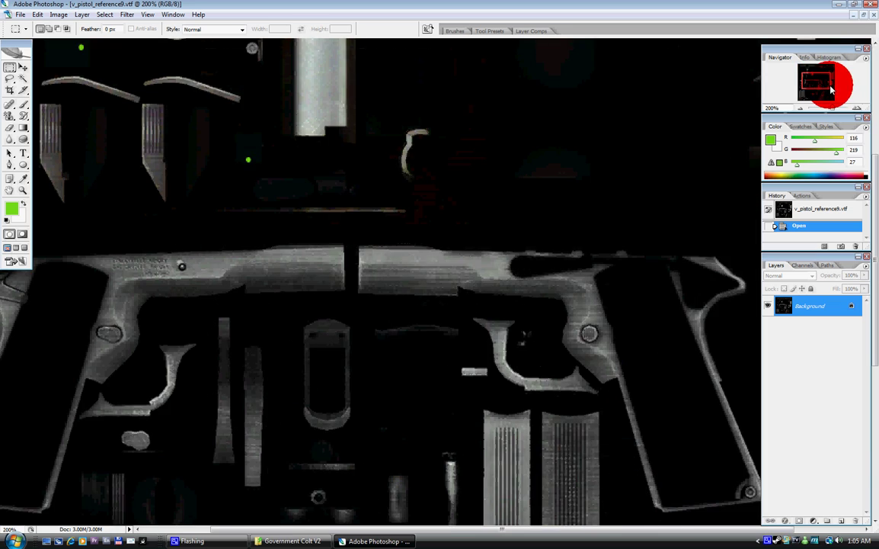
pyautogui.moveTo(833, 84); pyautogui.dragTo(835, 74)
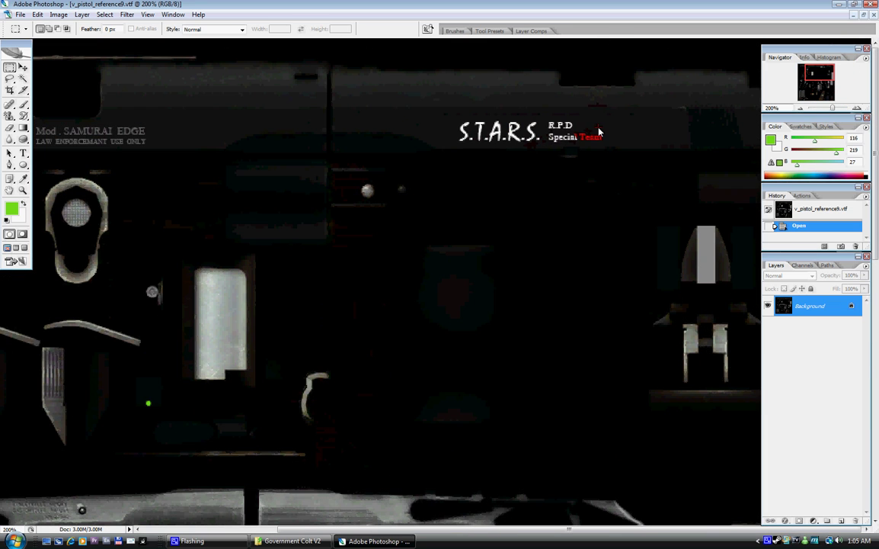
pyautogui.click(799, 108)
pyautogui.click(799, 108)
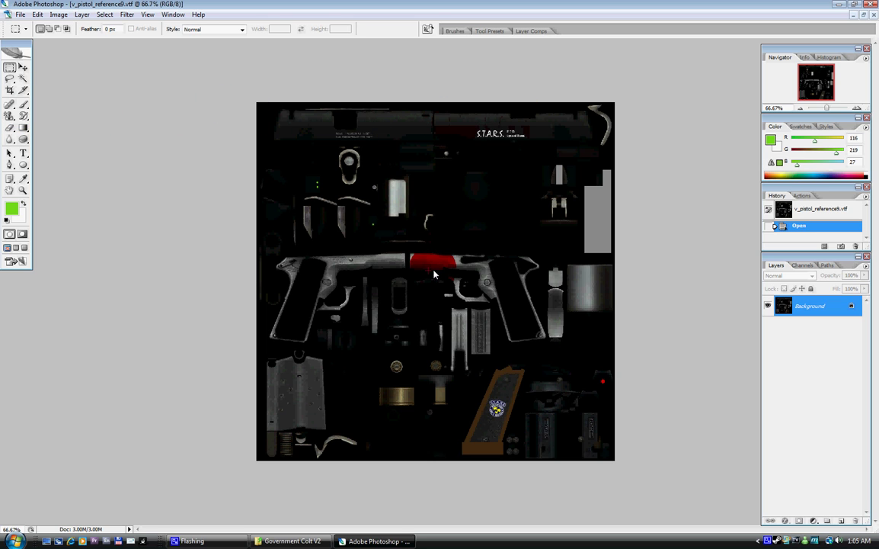
# Step: Place a new text layer on the pistol texture with the Type tool
pyautogui.click(19, 15)
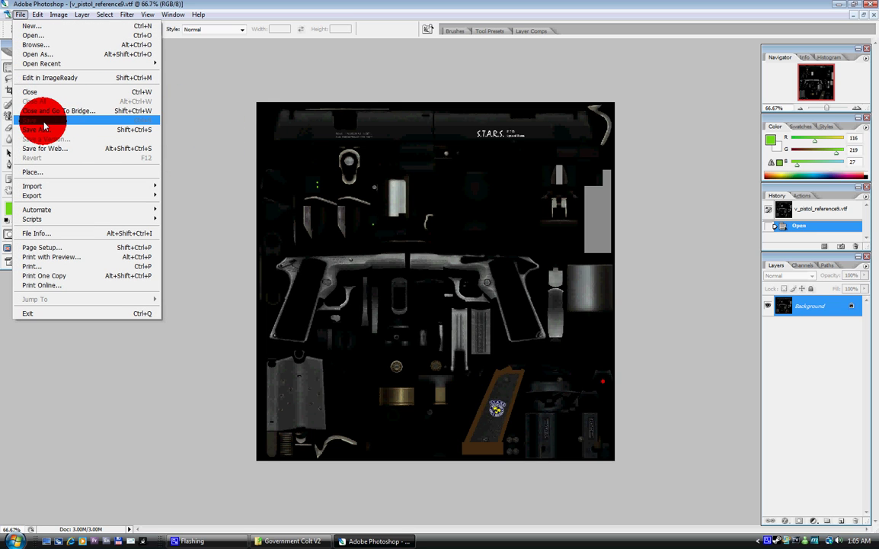
pyautogui.click(184, 108)
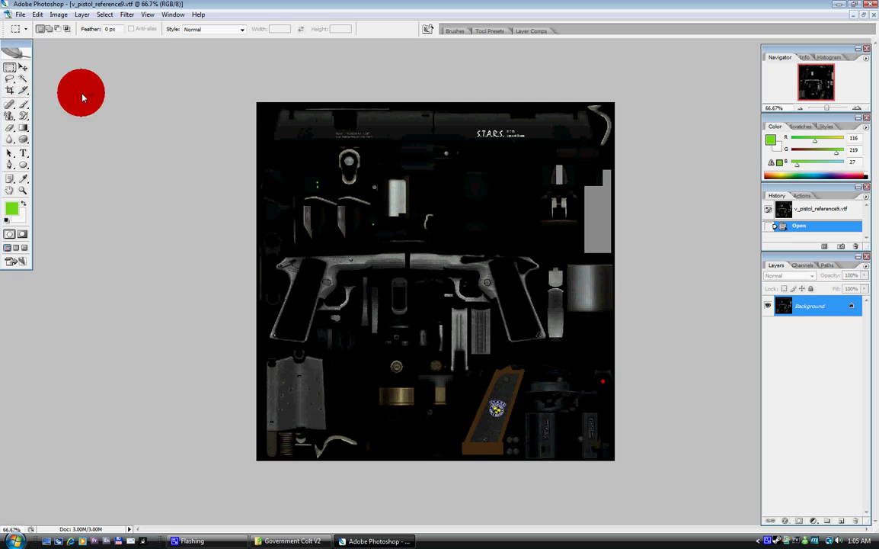
pyautogui.click(23, 153)
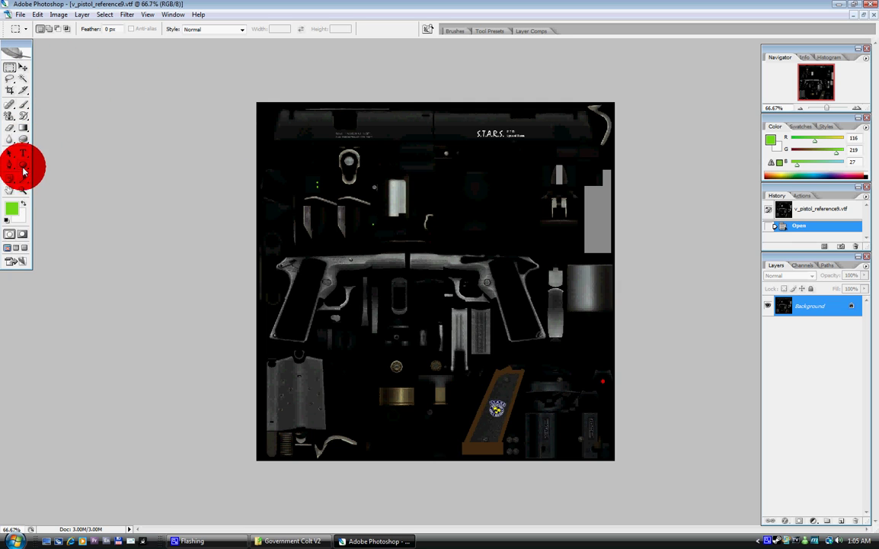
pyautogui.click(270, 190)
# Step: Start a Save As in VTF format, cancel it, and quit Photoshop without saving changes
pyautogui.click(21, 14)
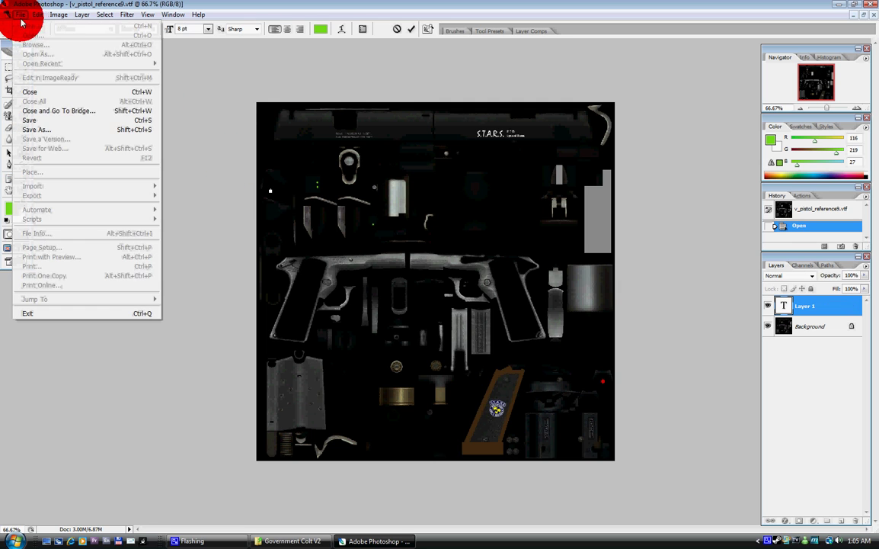
pyautogui.click(64, 128)
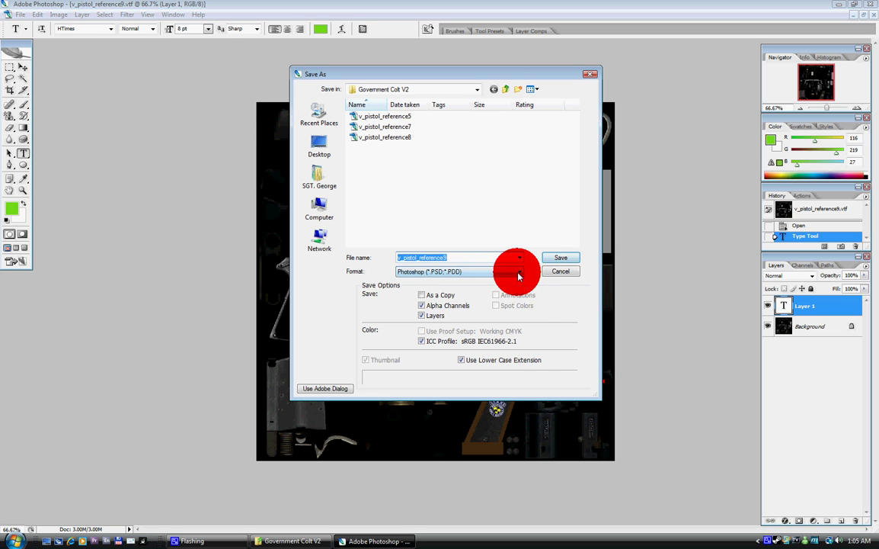
pyautogui.click(519, 273)
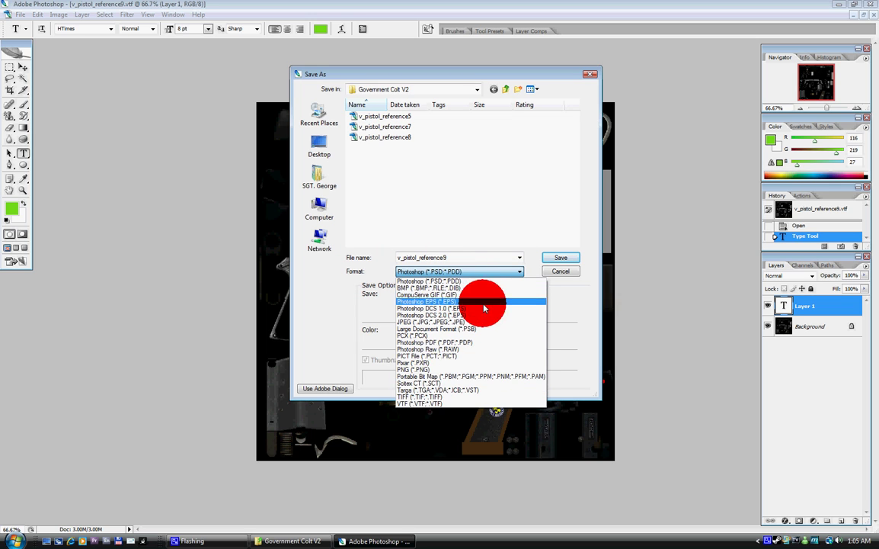
pyautogui.click(404, 404)
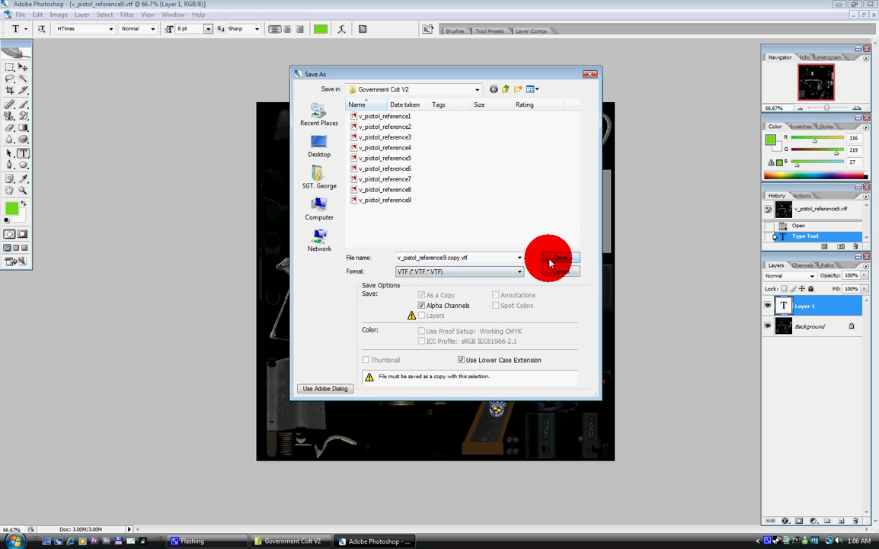
pyautogui.click(587, 77)
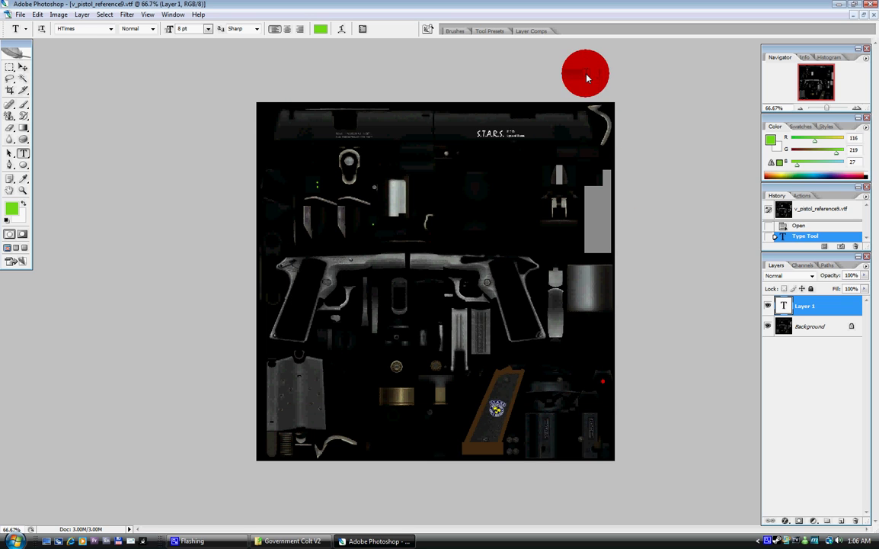
pyautogui.click(871, 6)
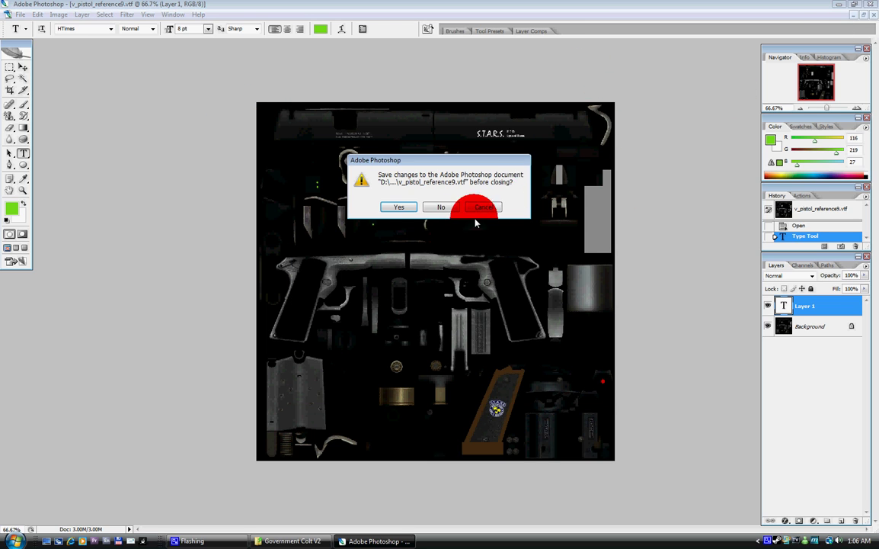
pyautogui.click(440, 207)
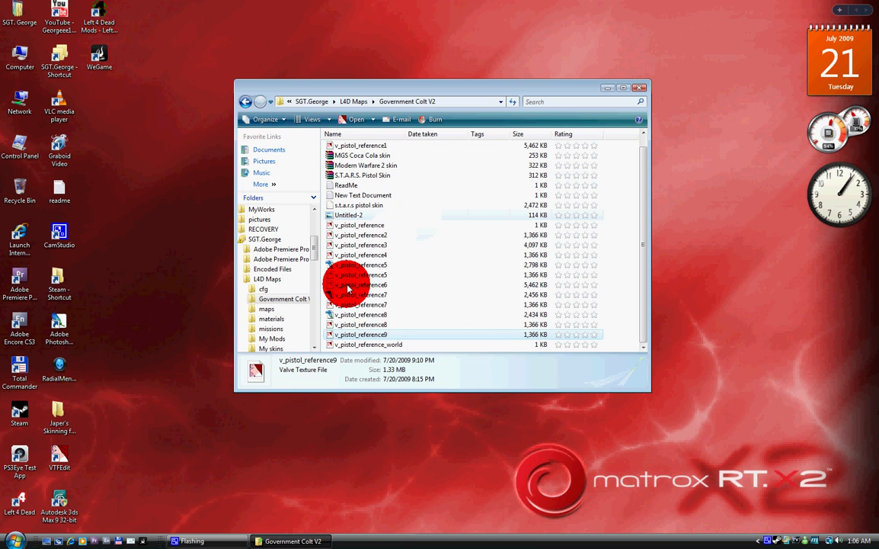
# Step: Open Steam > steamapps > common > left 4 dead > left4dead > materials > models > v_models > weapons > pistol
pyautogui.click(607, 90)
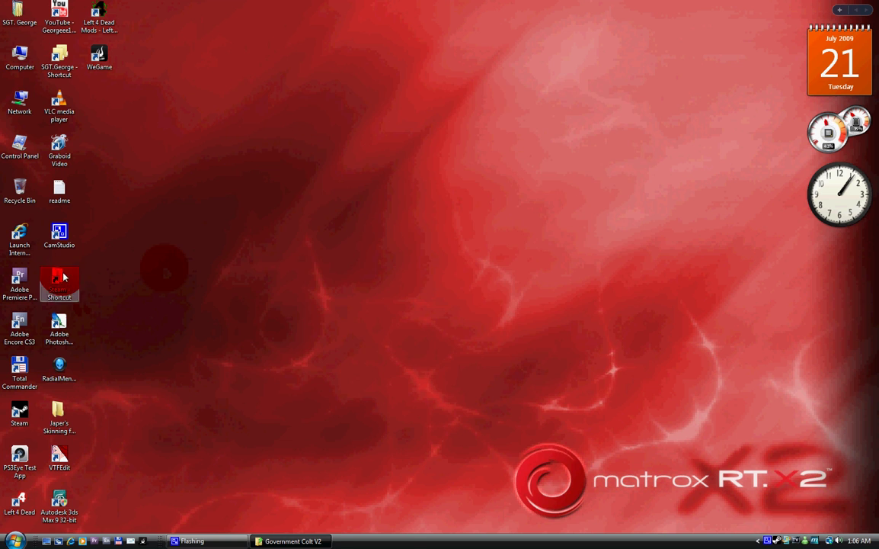
pyautogui.doubleClick(58, 280)
pyautogui.doubleClick(362, 236)
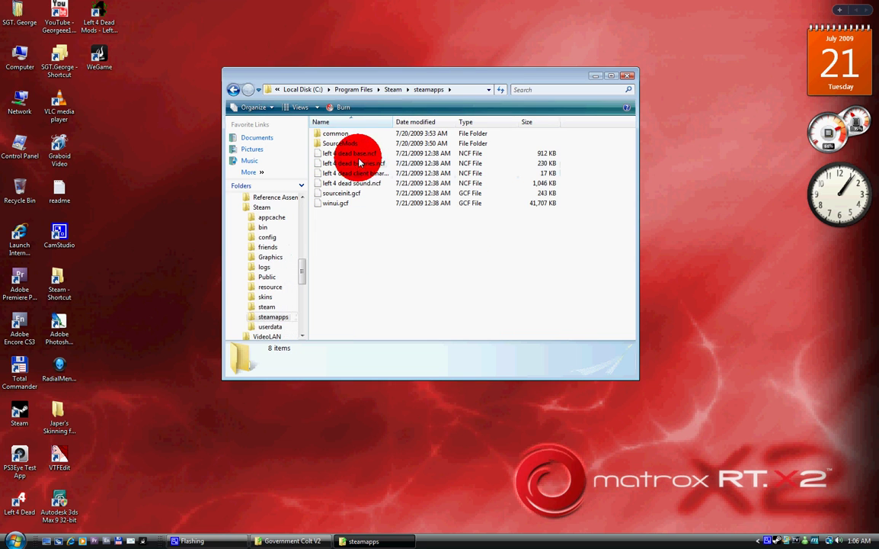
pyautogui.doubleClick(357, 134)
pyautogui.doubleClick(358, 135)
pyautogui.doubleClick(351, 152)
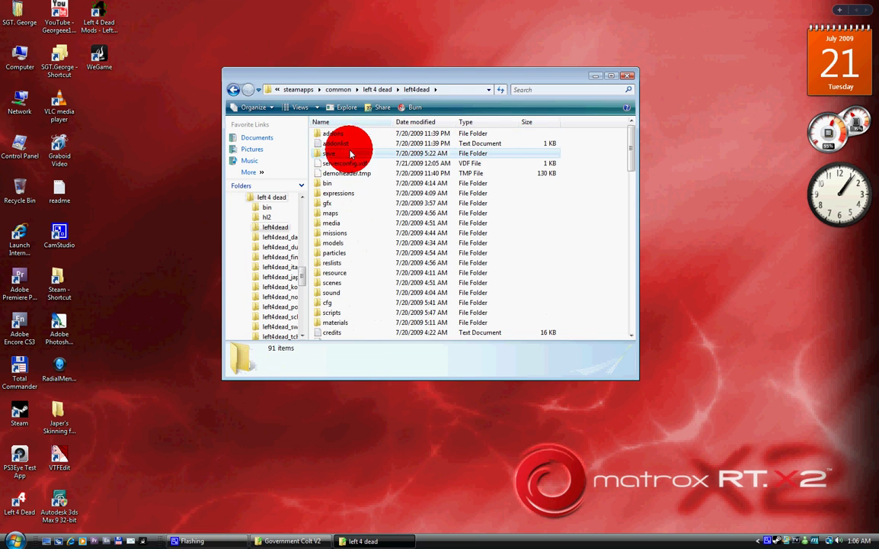
pyautogui.scroll(-2, 358, 198)
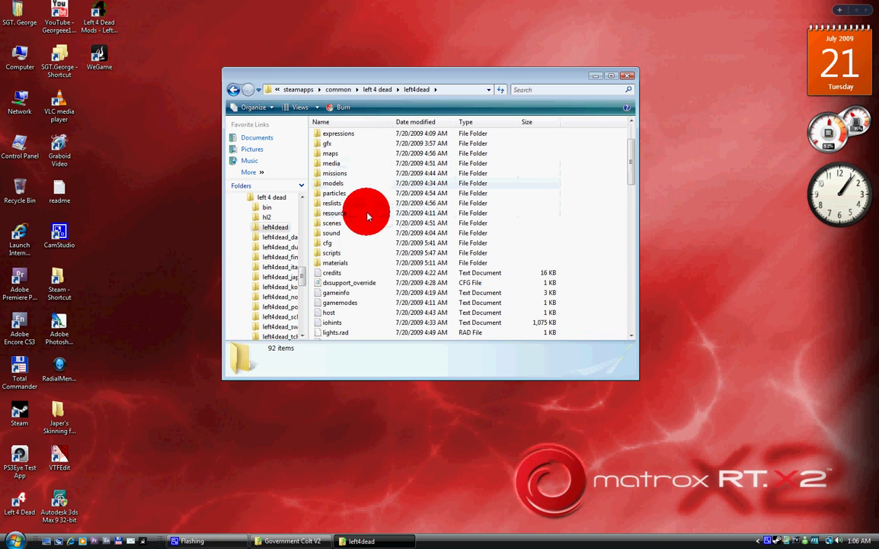
pyautogui.doubleClick(341, 263)
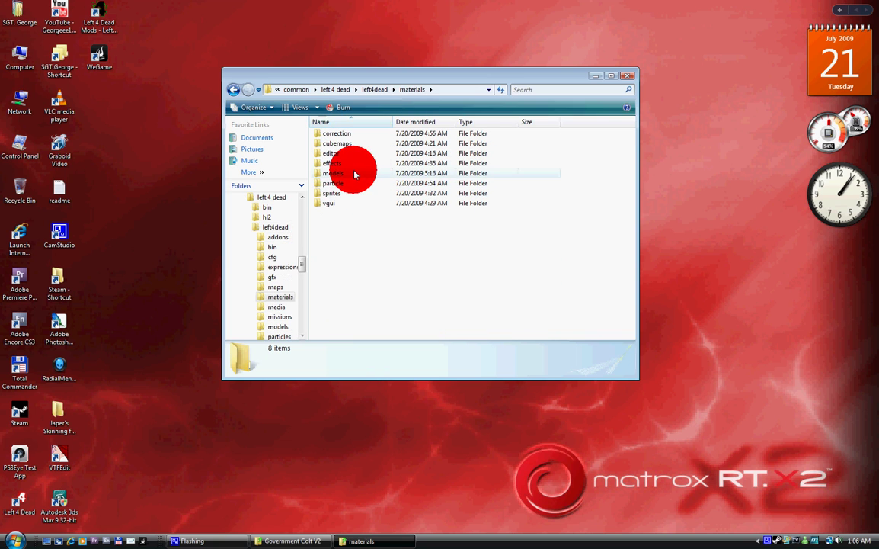
pyautogui.doubleClick(349, 173)
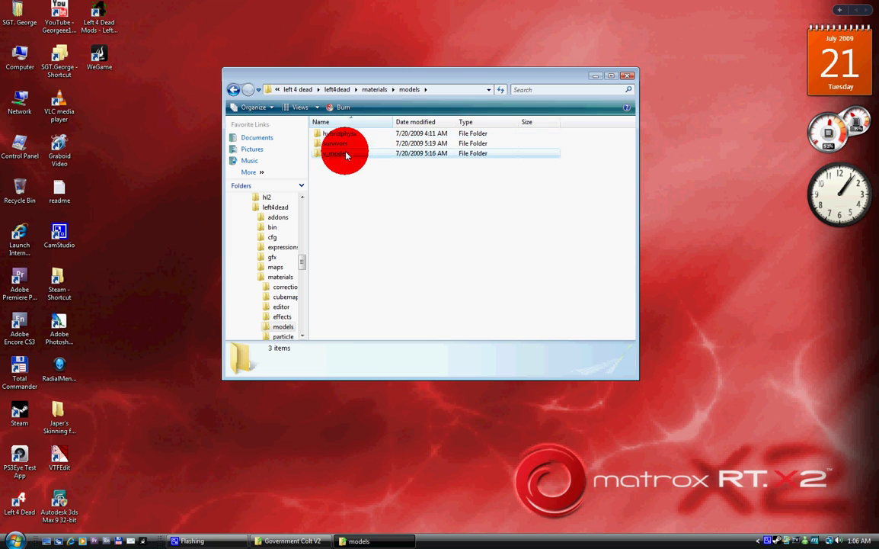
pyautogui.doubleClick(343, 153)
pyautogui.doubleClick(347, 136)
pyautogui.doubleClick(350, 137)
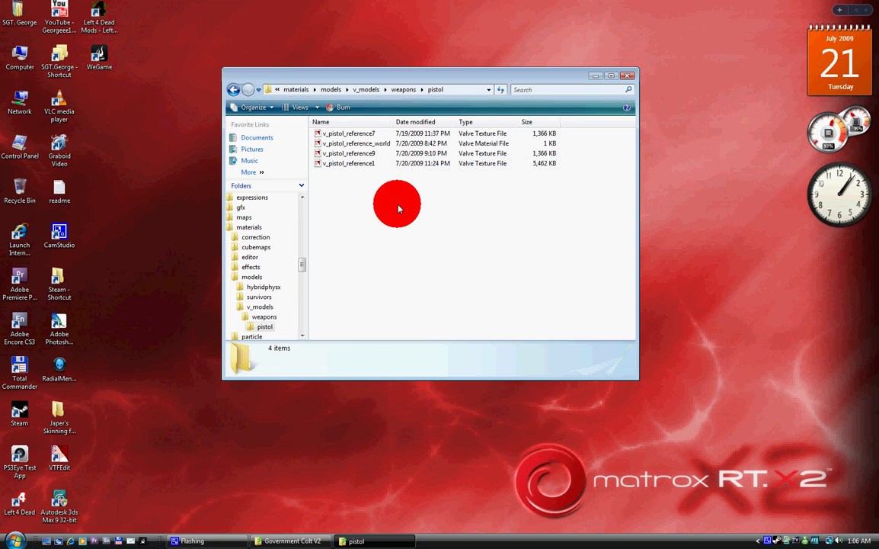
# Step: Go back up and scroll down to the pak01 VPK files in left4dead
pyautogui.press('BackSpace')
pyautogui.press('BackSpace')
pyautogui.press('BackSpace')
pyautogui.press('BackSpace')
pyautogui.press('BackSpace')
pyautogui.scroll(-10, 402, 215)
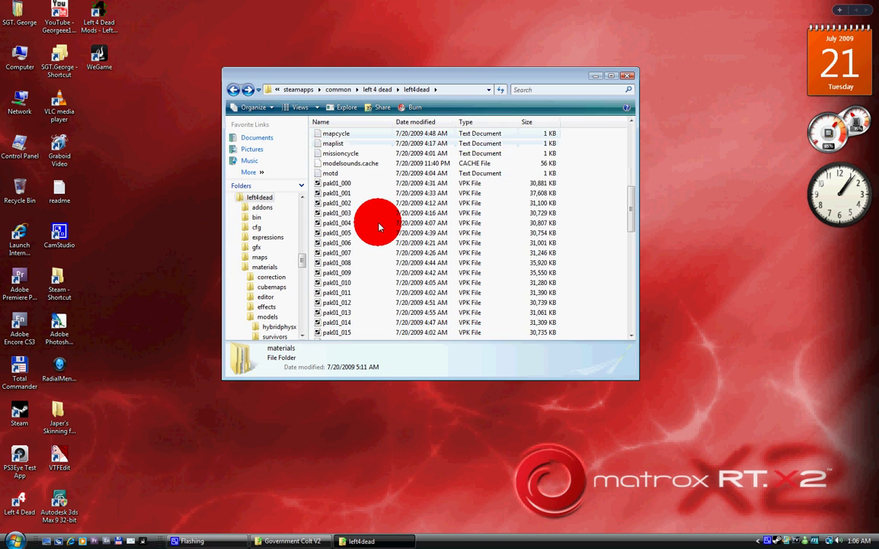
pyautogui.scroll(-9, 377, 225)
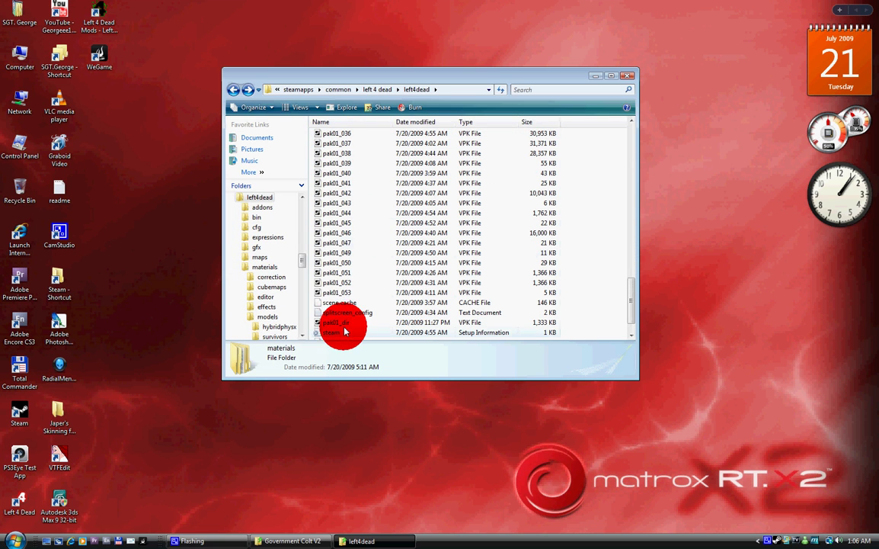
# Step: Open pak01_dir.vpk in Notepad++ to check the V_Pistol_Reference9 $baseTexture line, then close it and the folder
pyautogui.click(342, 323)
pyautogui.rightClick(346, 326)
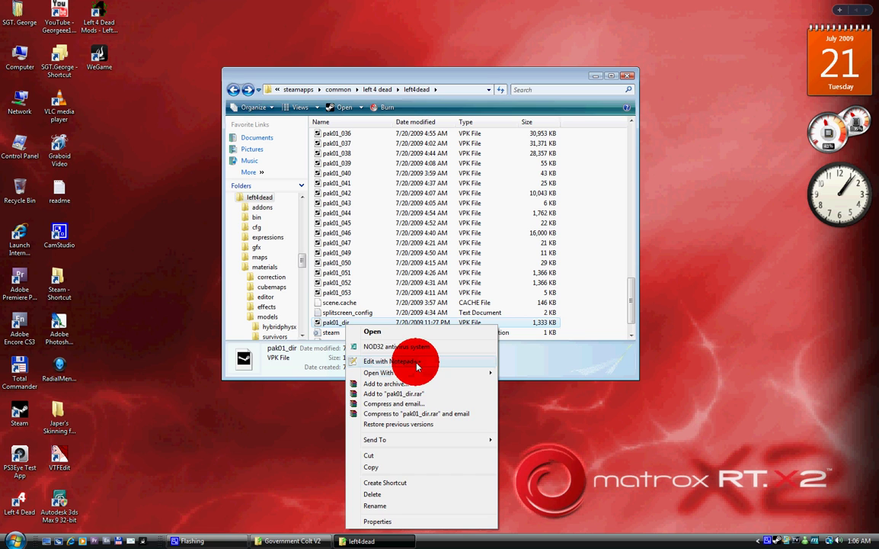
pyautogui.click(417, 362)
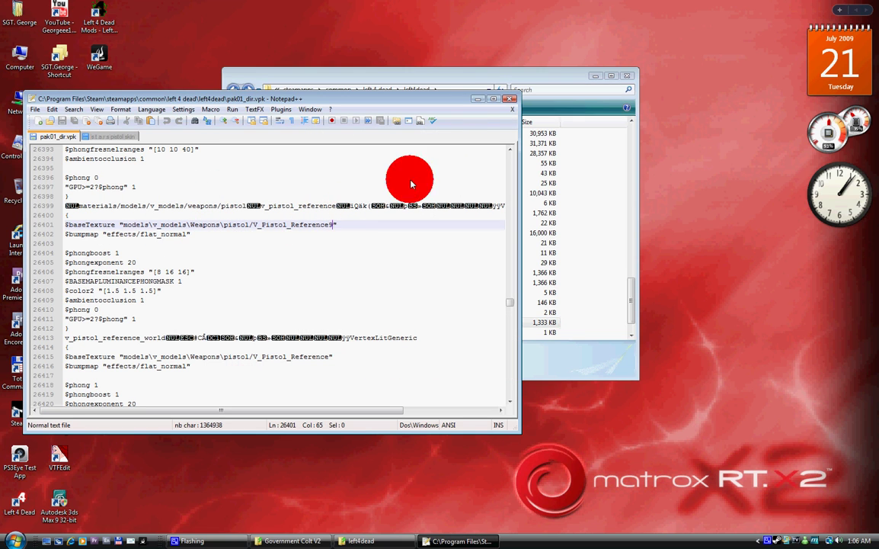
pyautogui.click(510, 100)
pyautogui.click(626, 76)
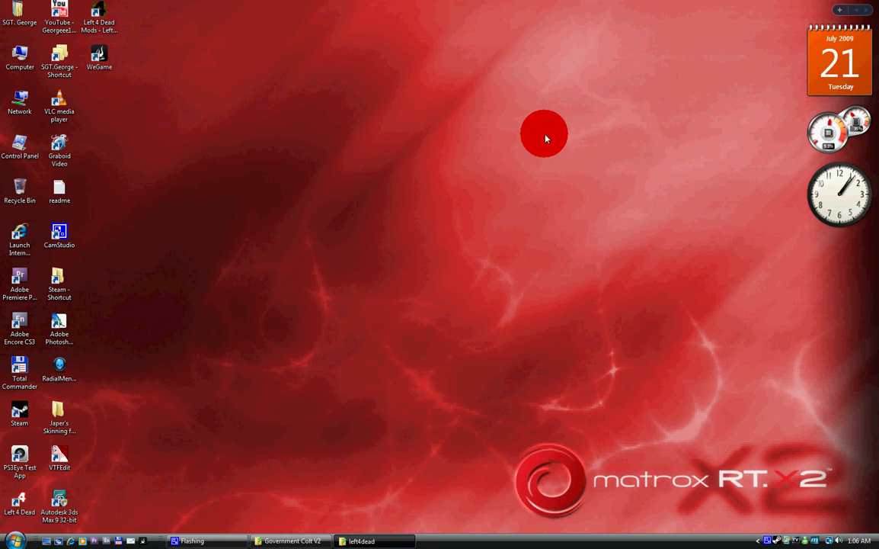
# Step: Refresh the desktop and close the Government Colt V2 window from its taskbar button
pyautogui.rightClick(265, 200)
pyautogui.click(321, 230)
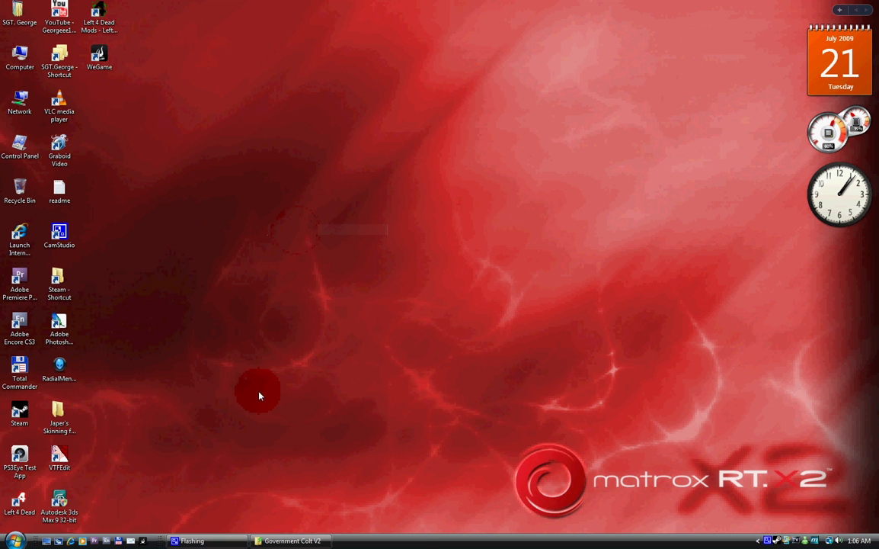
pyautogui.click(281, 542)
pyautogui.rightClick(294, 535)
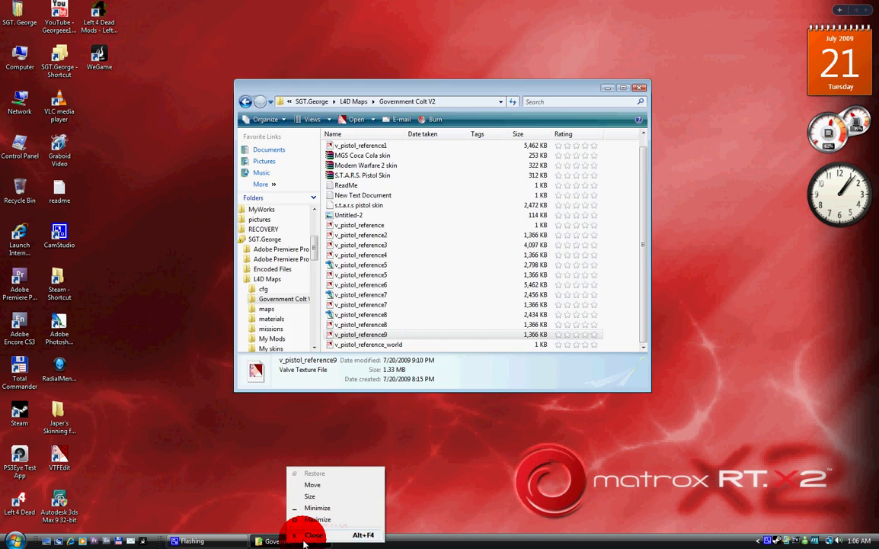
pyautogui.click(302, 529)
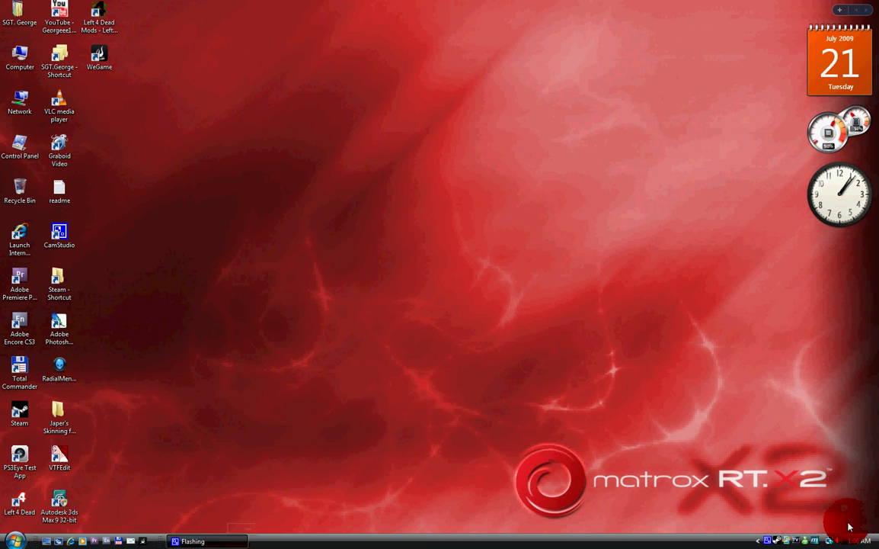
pyautogui.rightClick(768, 541)
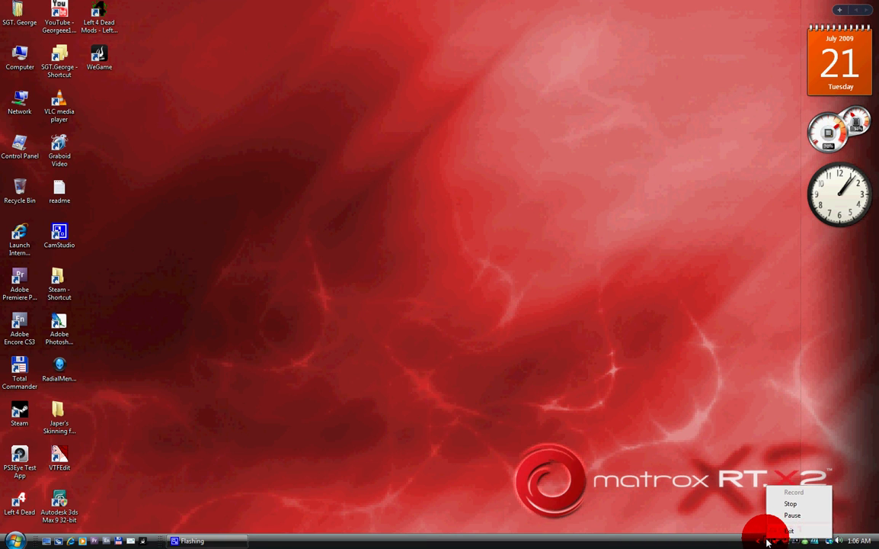